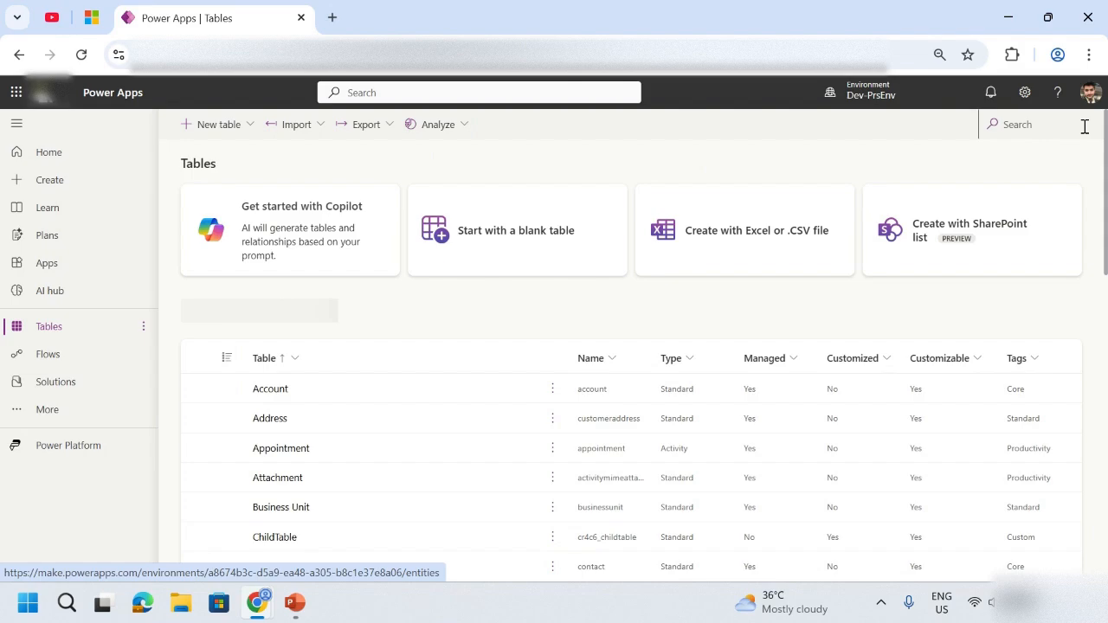
- Search the tables for "vendor" and open the Vendor table to view its columns and data
left_click(1048, 127)
type("vendor")
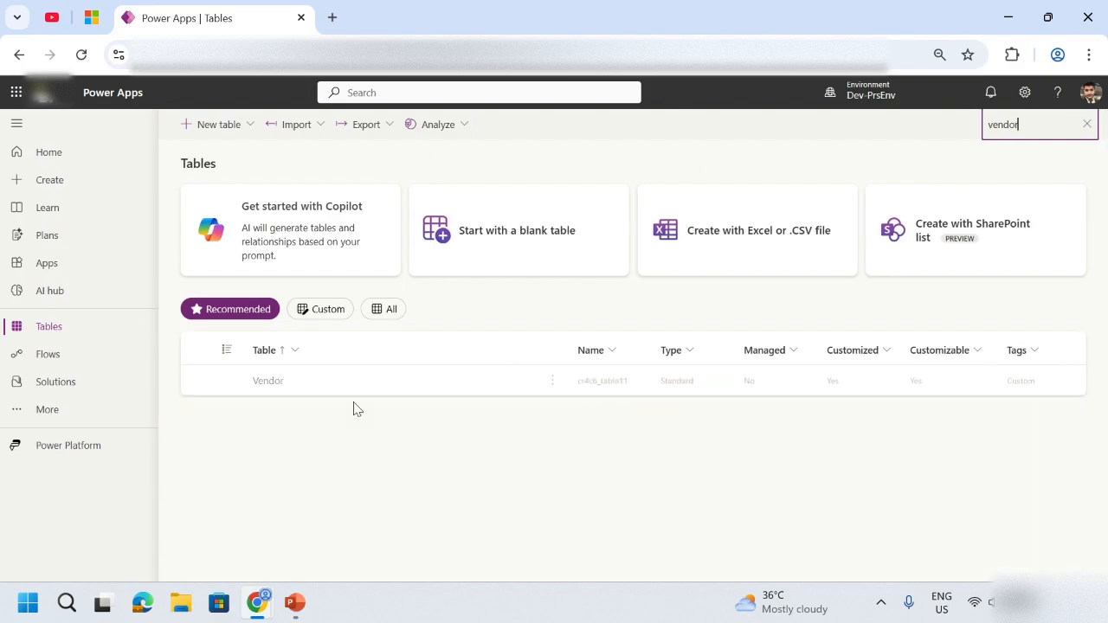
left_click(268, 382)
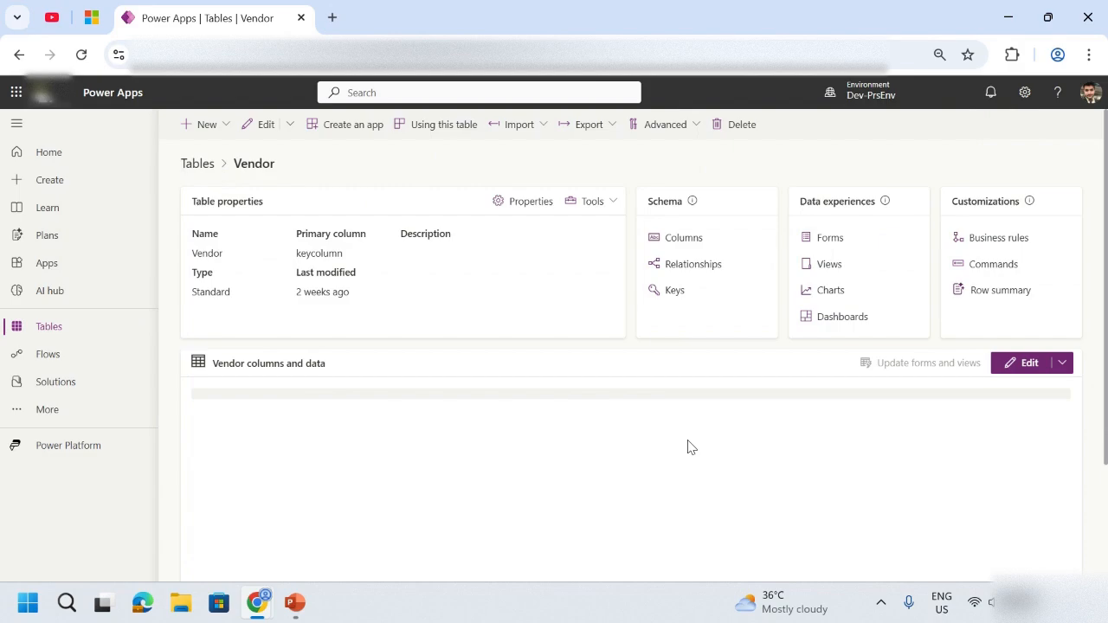
scroll(692, 447, "down", 1)
scroll(691, 447, "up", 1)
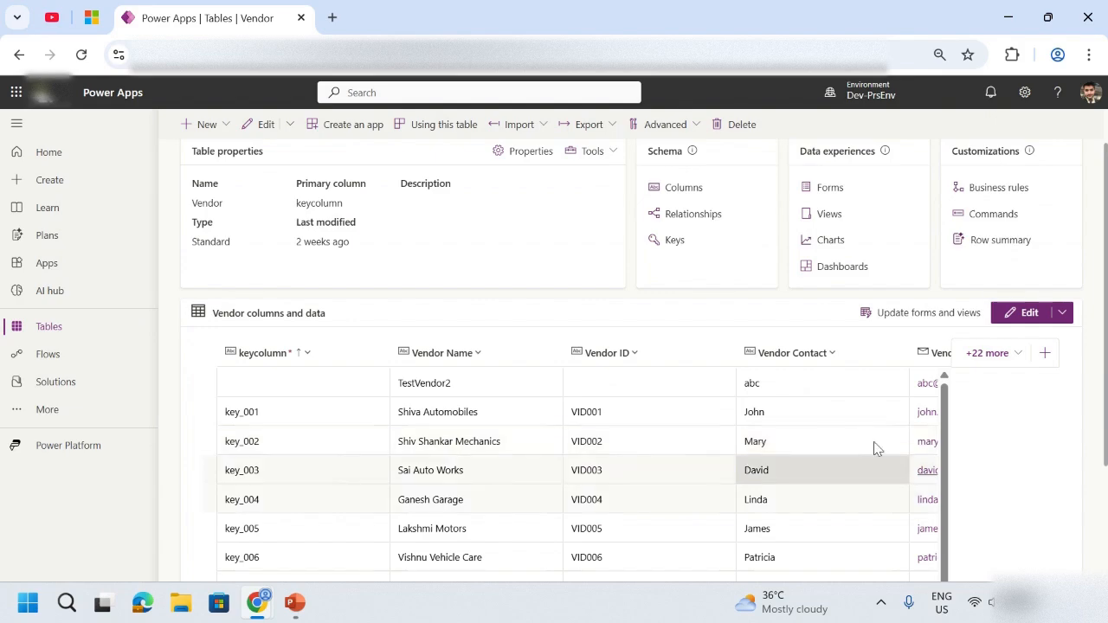
- Start a new column in the Vendor table with the display name Summery_Of_Vendor
left_click(1046, 363)
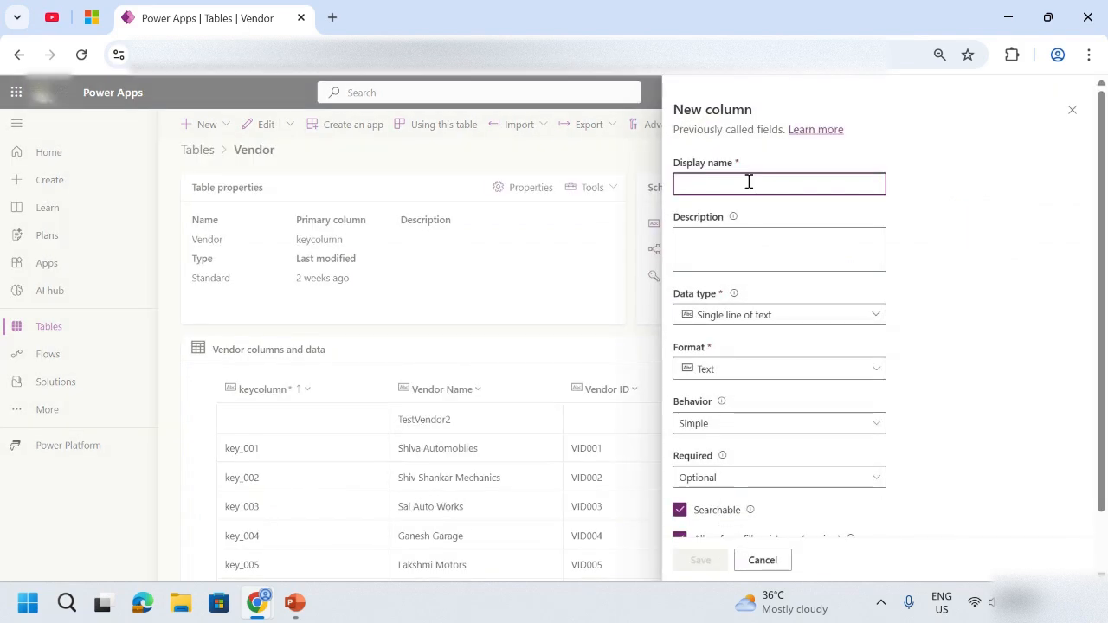
type("Summery_Of")
key("BackSpace")
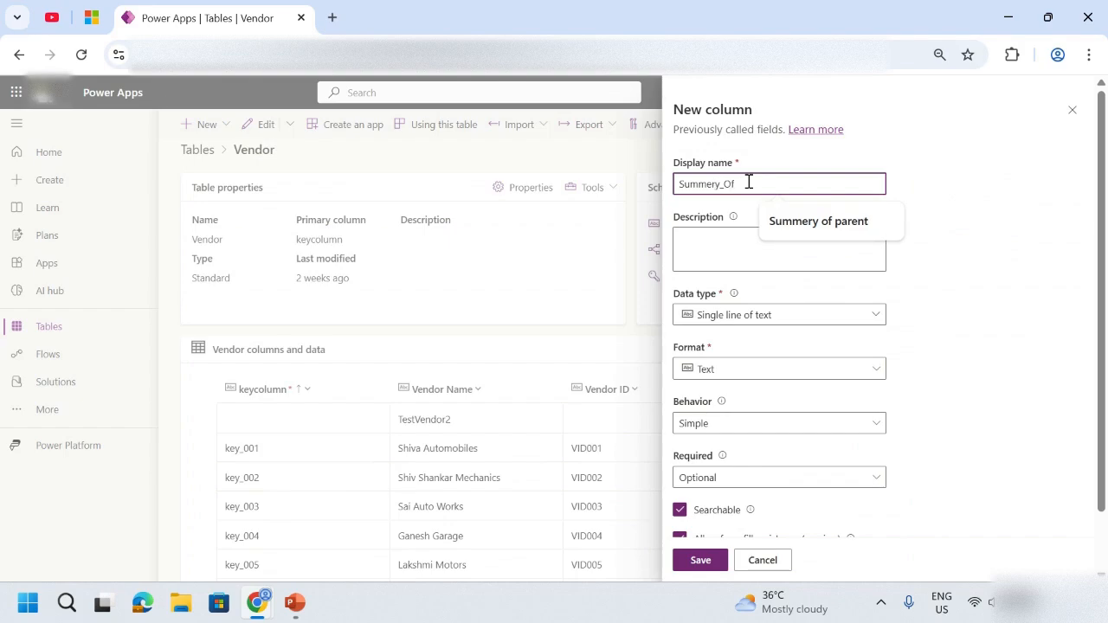
type("_Vendor")
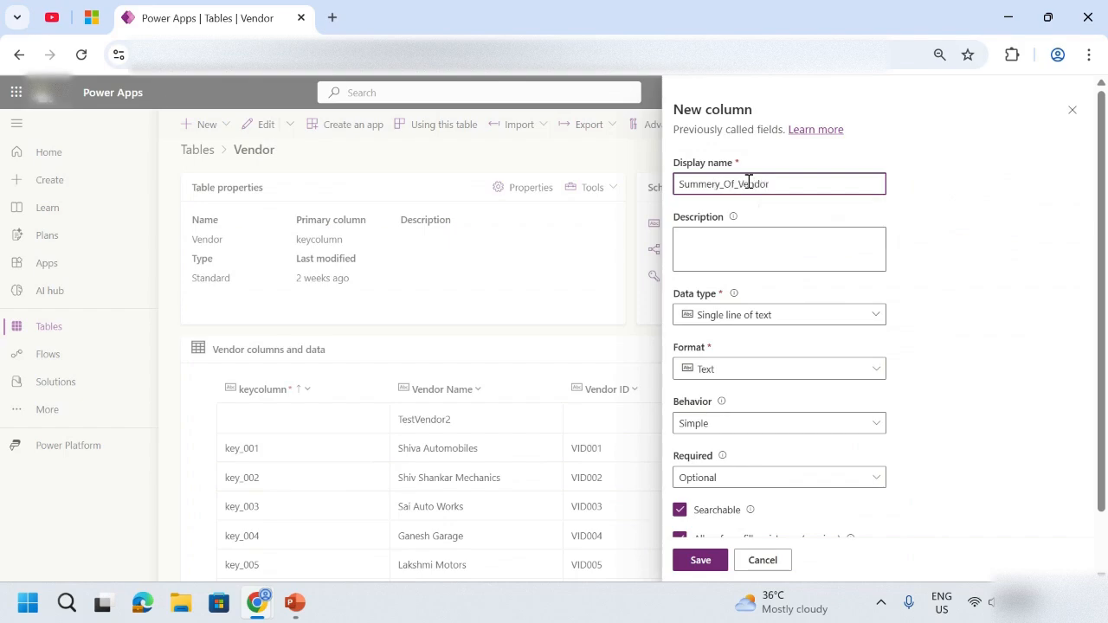
- Set the new column's data type to Prompt (Preview) with the Text format
left_click(766, 315)
scroll(814, 520, "down", 1)
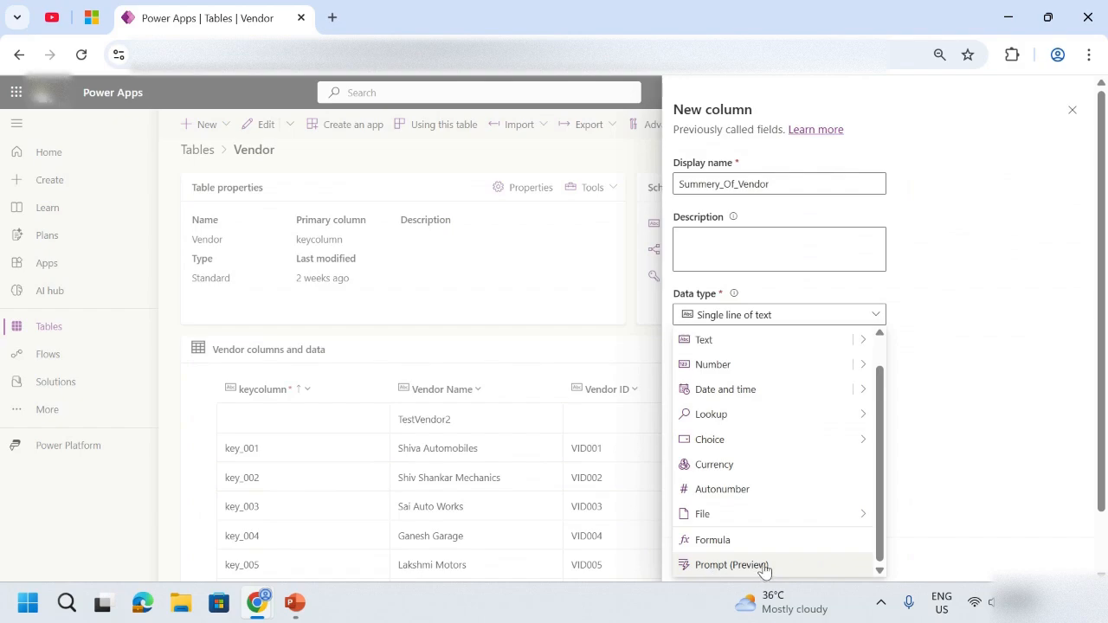
left_click(765, 567)
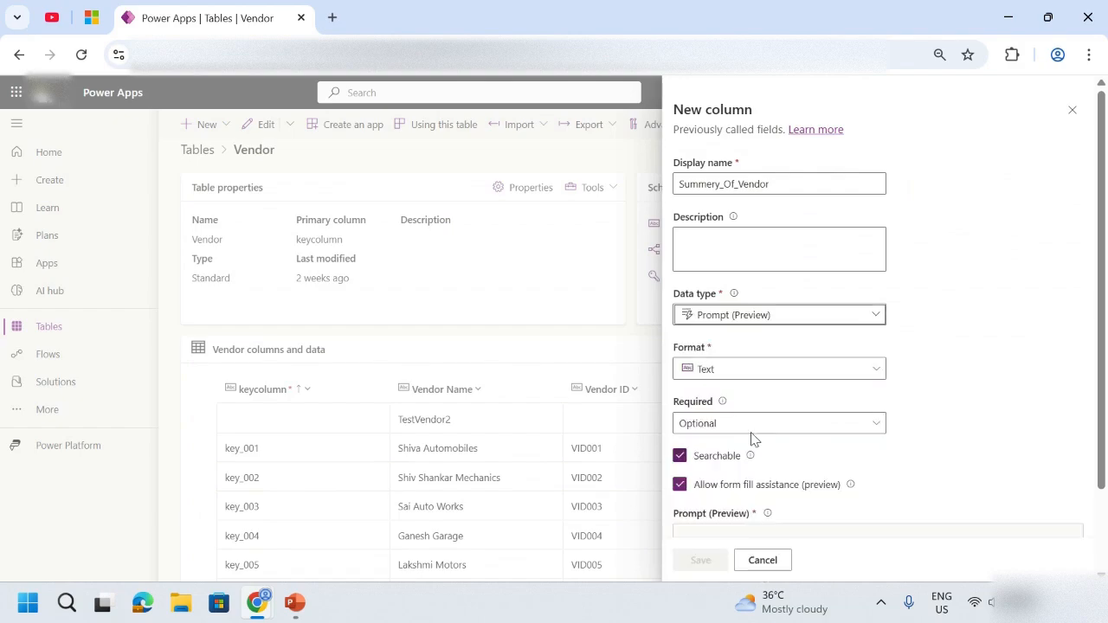
left_click(749, 379)
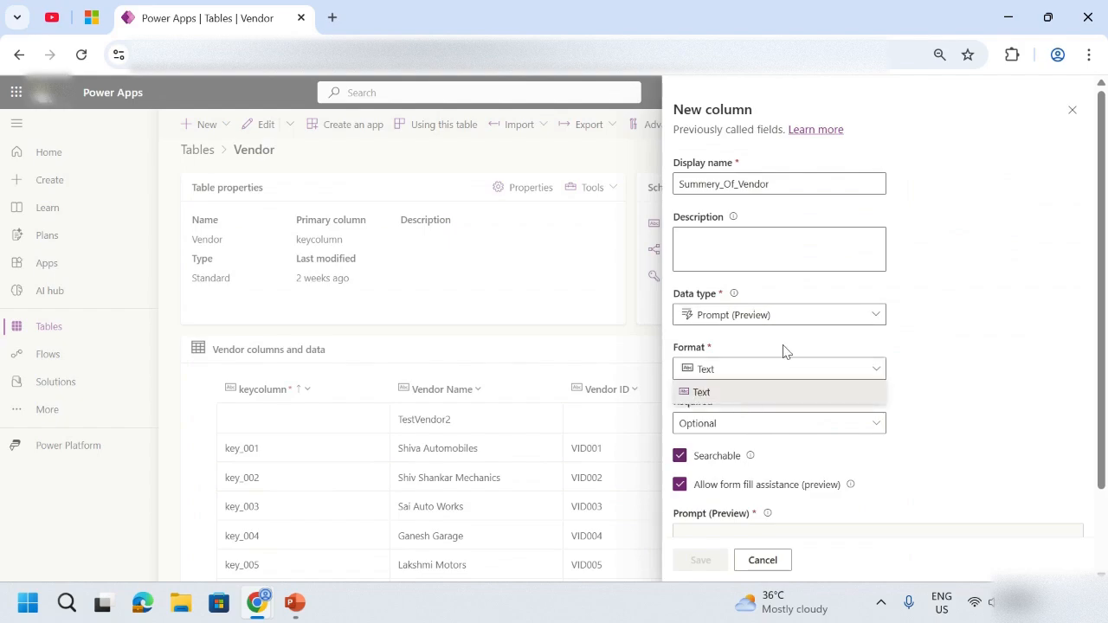
left_click(770, 377)
left_click(769, 377)
scroll(920, 354, "down", 2)
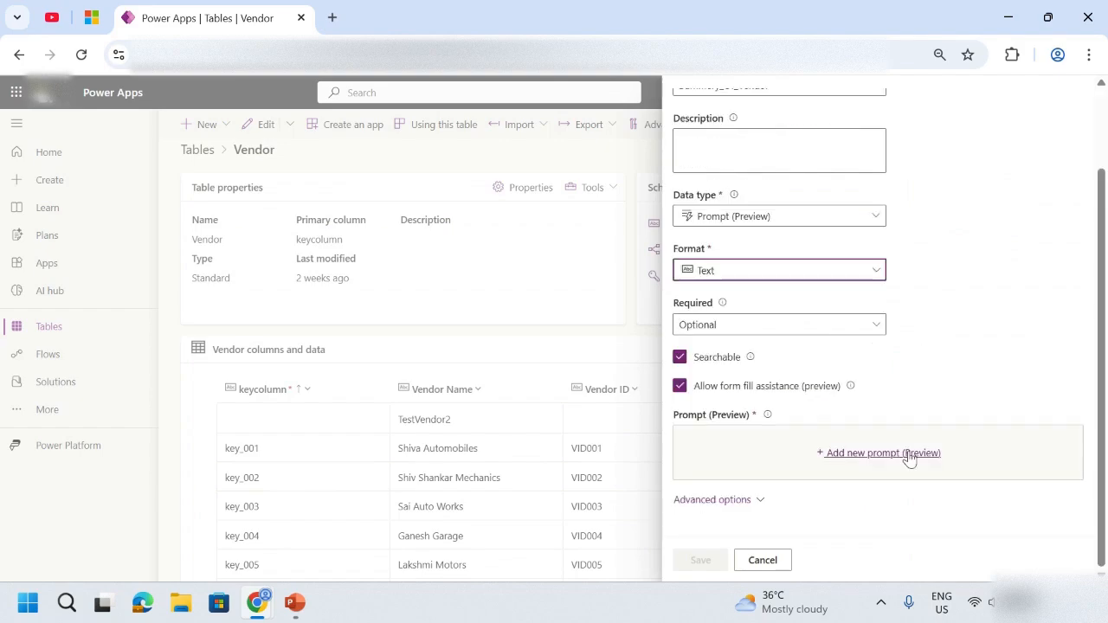
- Add a new prompt for the column, name it vendor_Summery-prompt and choose GPT-5 chat as its model
left_click(853, 454)
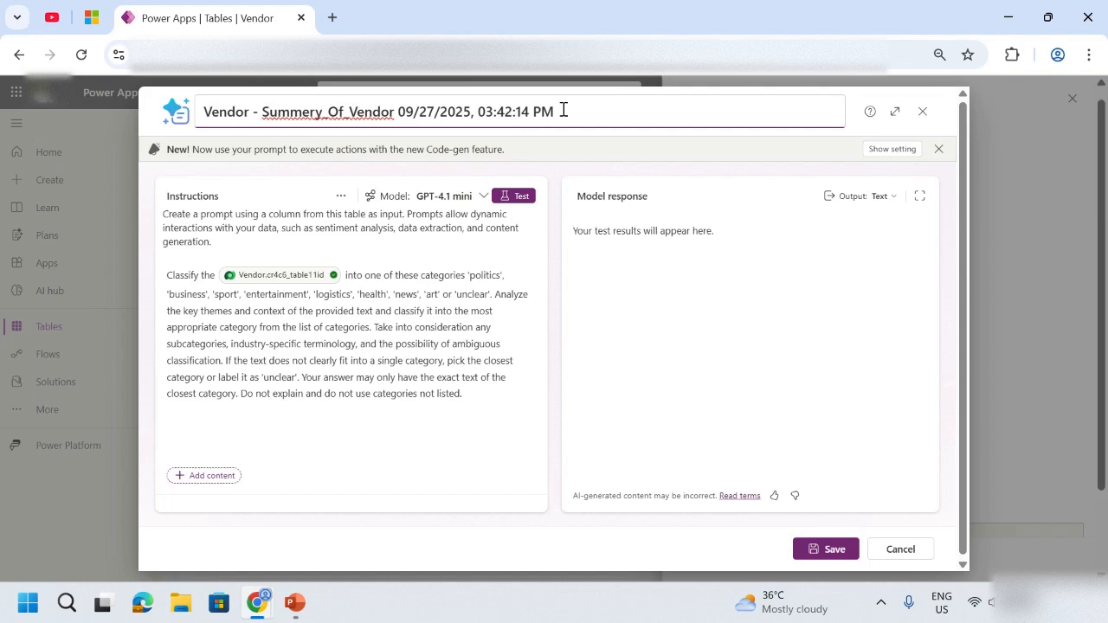
left_click_drag(564, 110, 177, 98)
key("BackSpace")
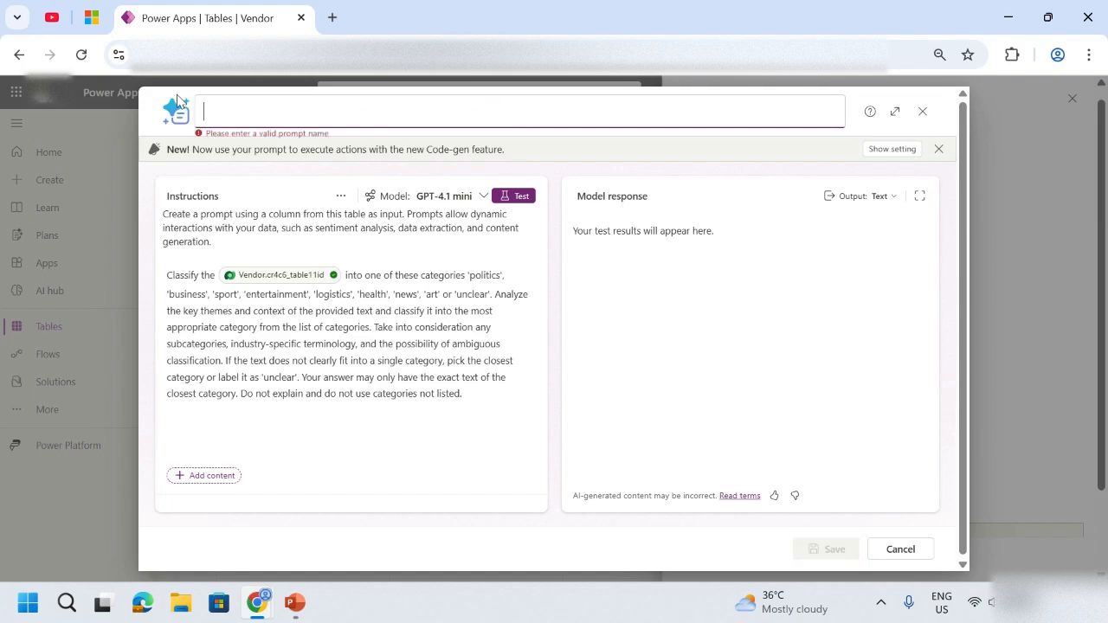
type("vendor_")
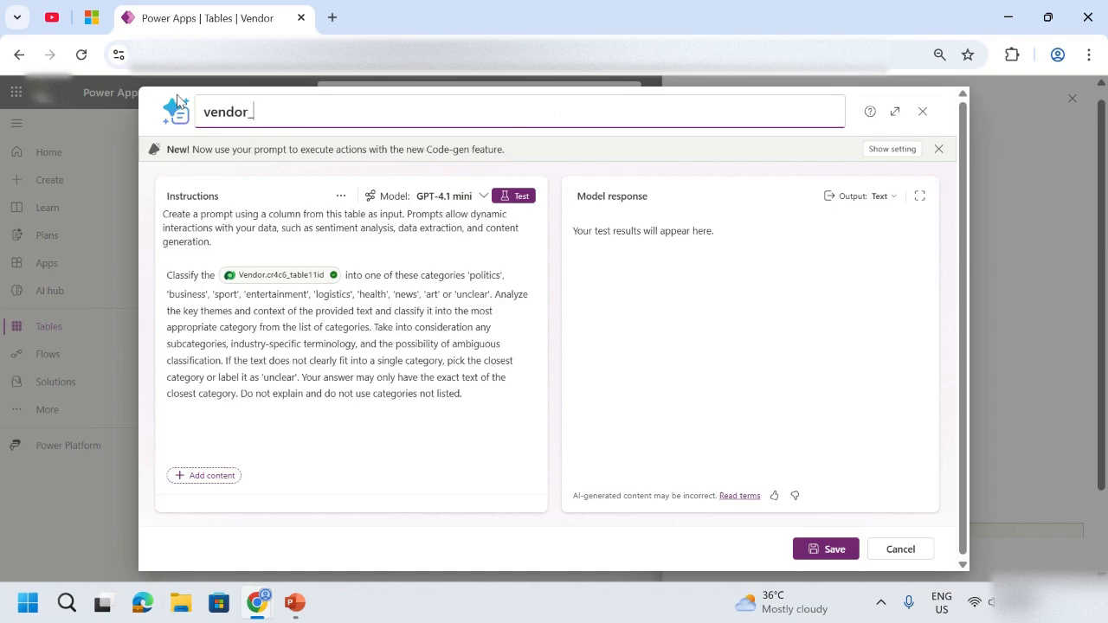
type("Summery-prompt")
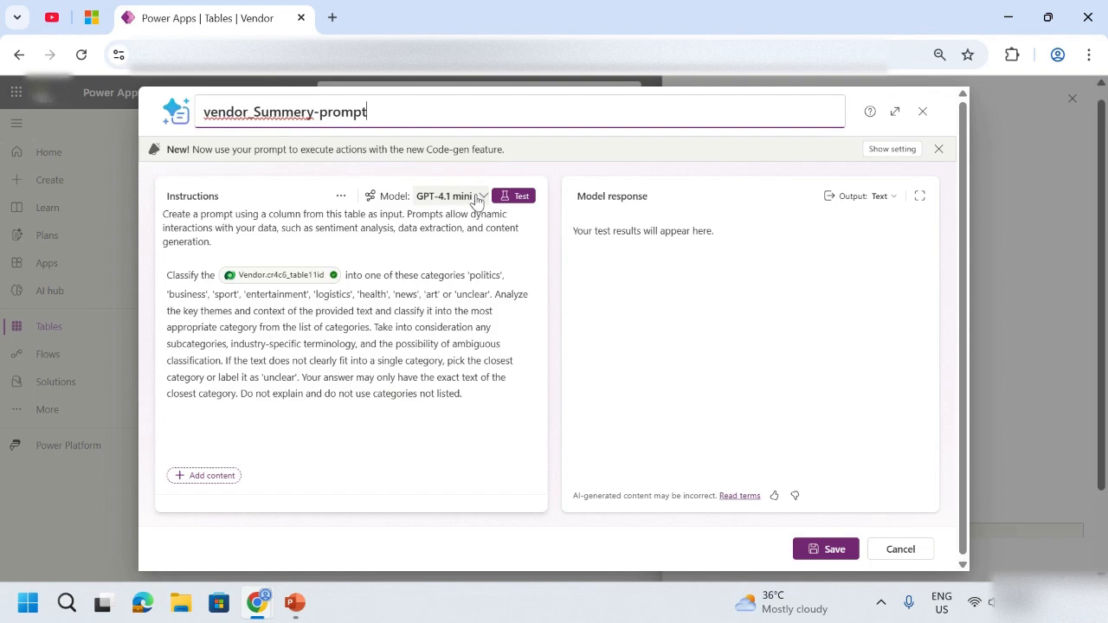
left_click(478, 198)
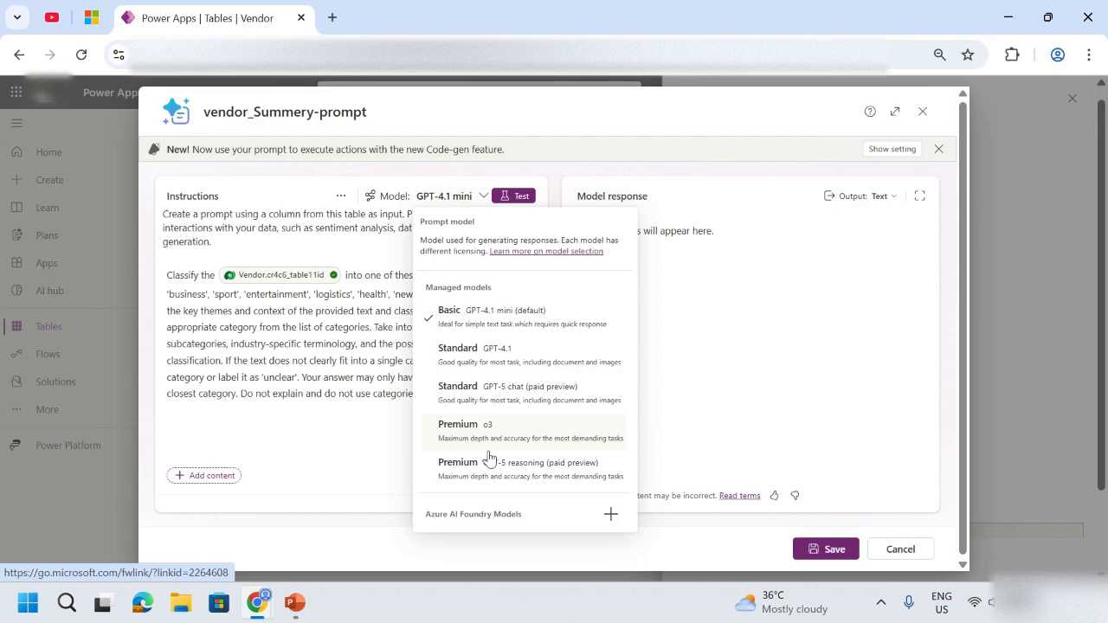
left_click(514, 405)
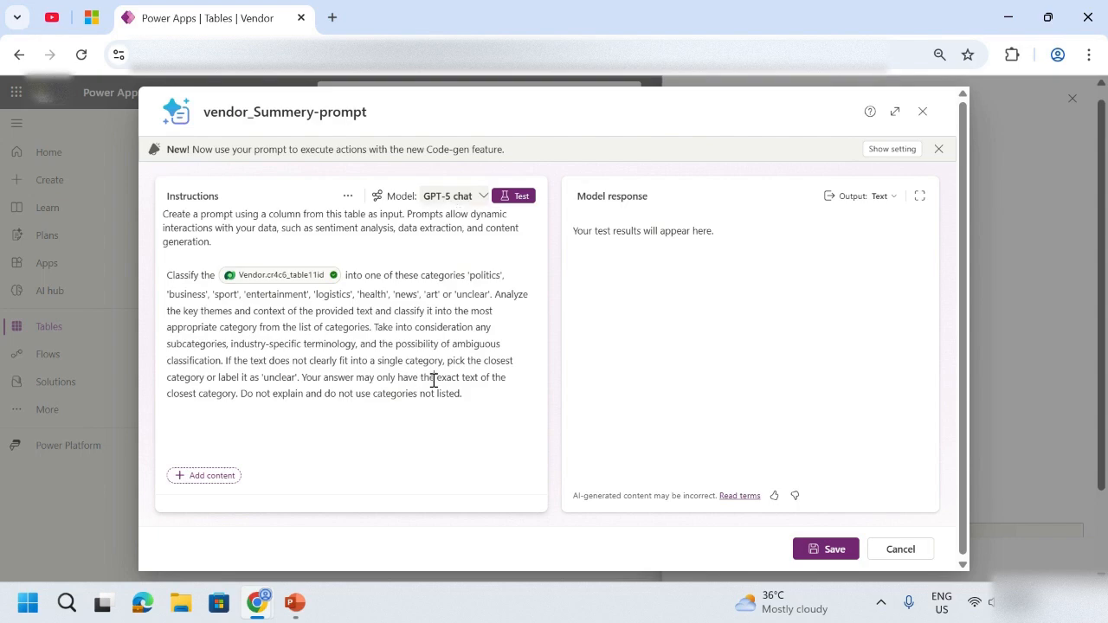
- Replace the default instructions with "Create the summery of the vendor based on the data present in other columns, if the"
left_click_drag(463, 394, 170, 258)
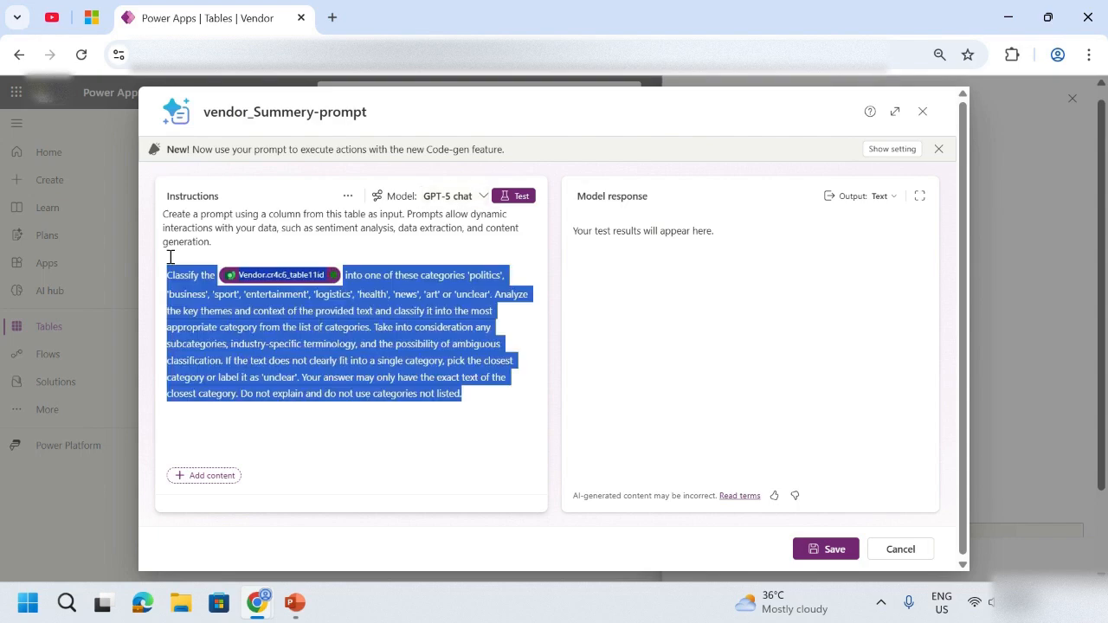
key("Delete")
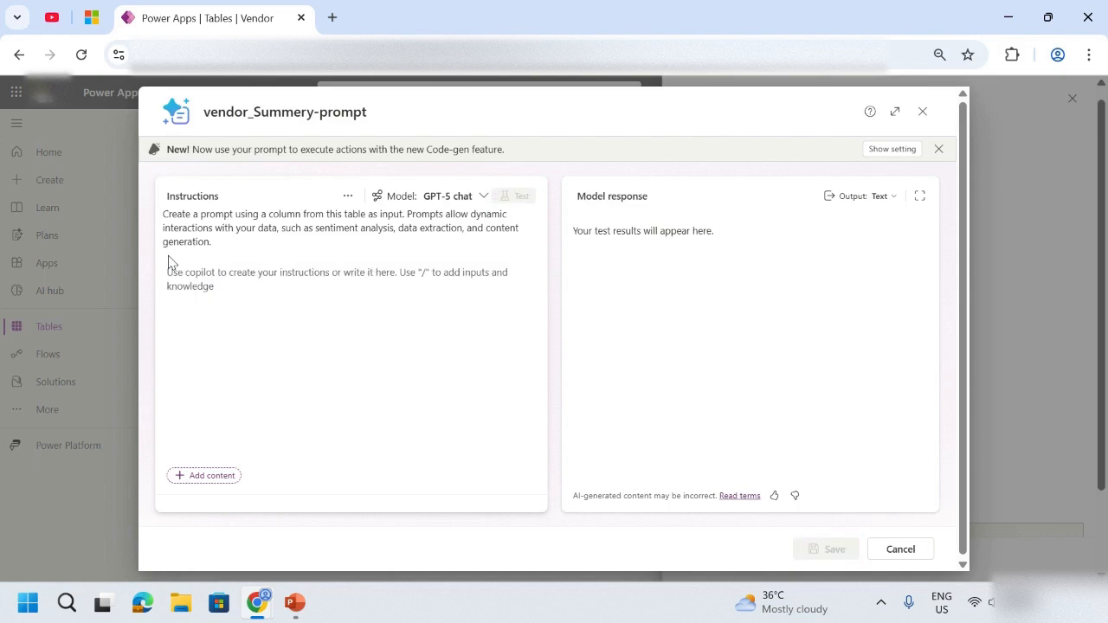
type("If the")
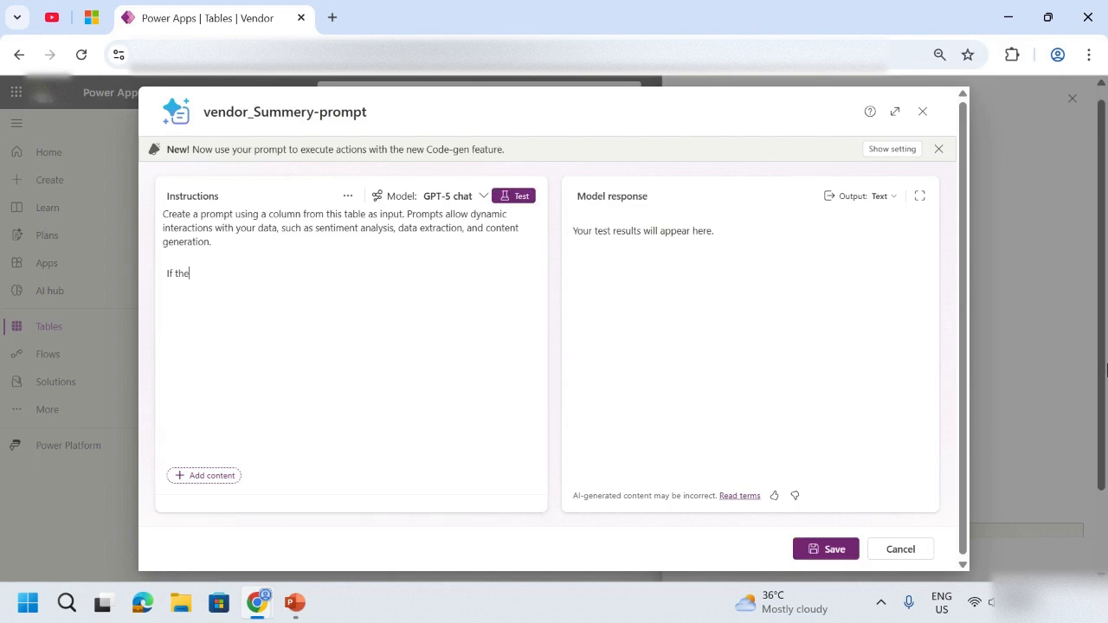
key("BackSpace")
key("BackSpace")
key("BackSpace")
key("BackSpace")
key("BackSpace")
key("BackSpace")
type("Create the summery of the vben")
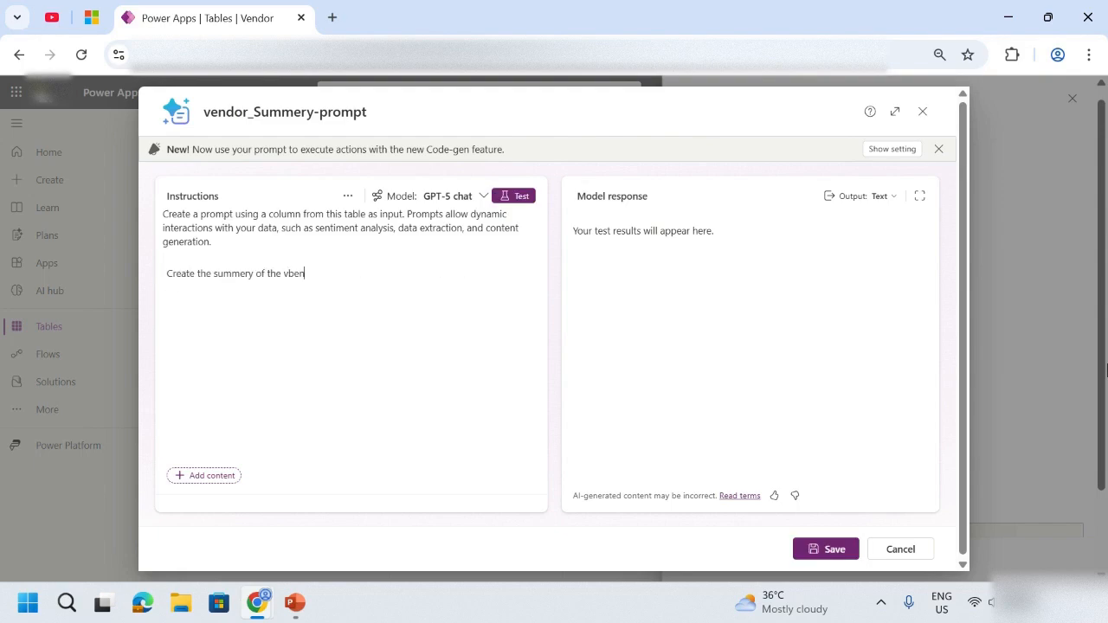
key("BackSpace")
key("BackSpace")
key("BackSpace")
type("endor based on the data present in other c")
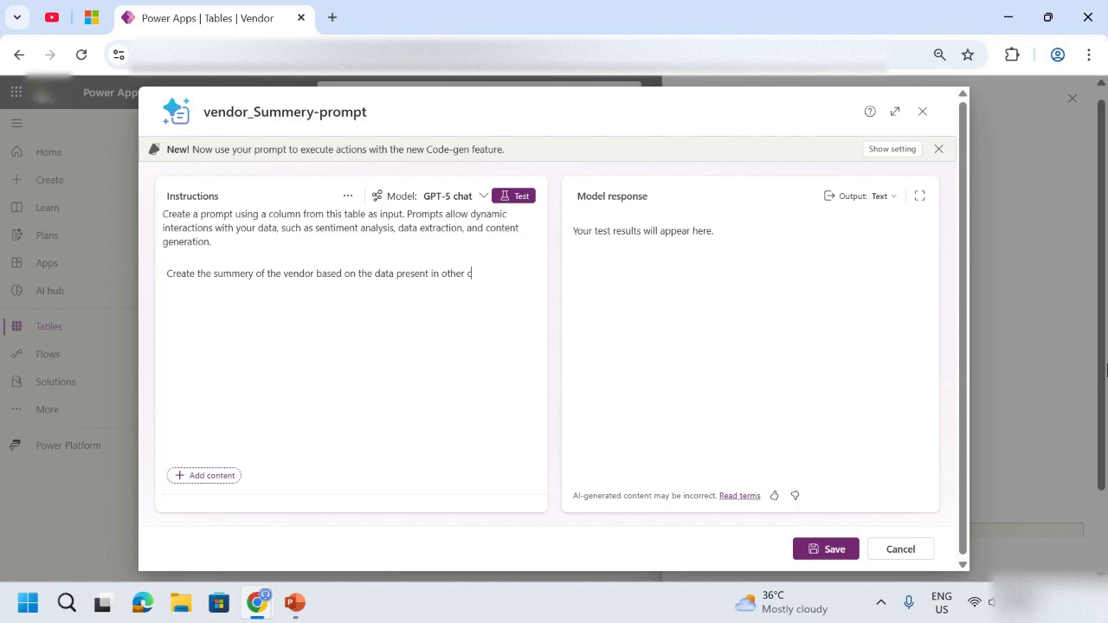
type("olumns, ir the")
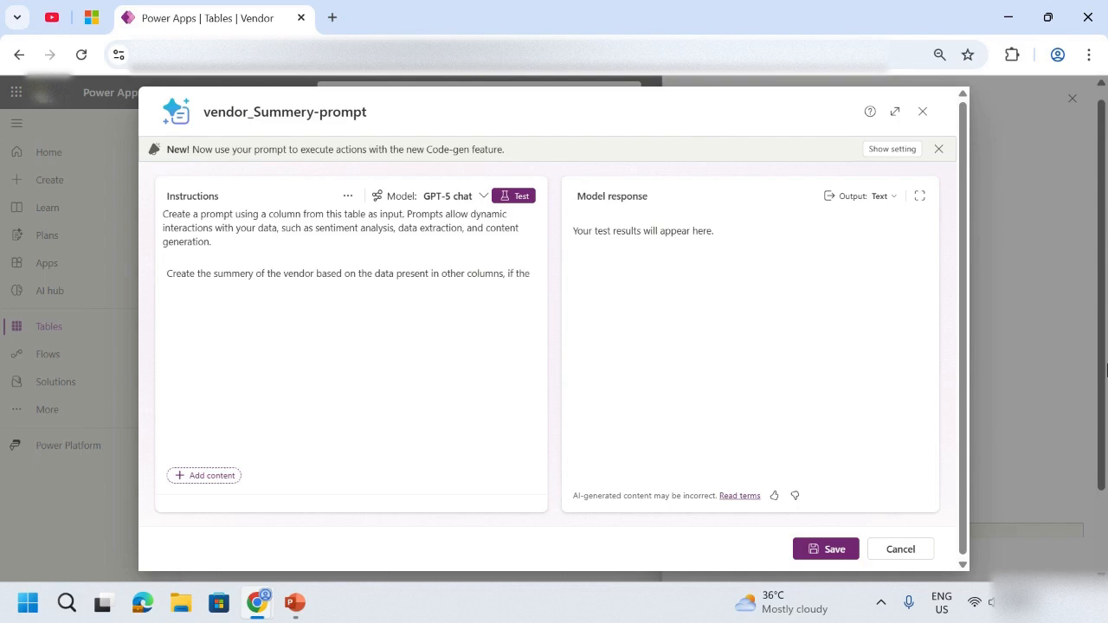
- Insert the Vendor table's Vendor Minimum Order Price column as a reference at the end of the instructions
left_click(208, 477)
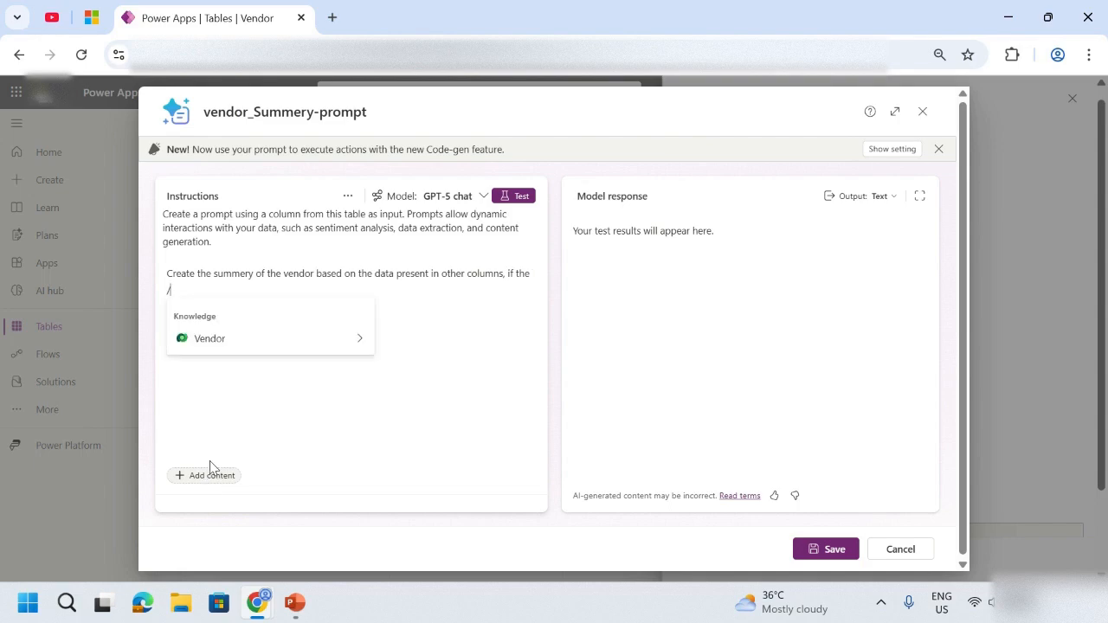
left_click(342, 339)
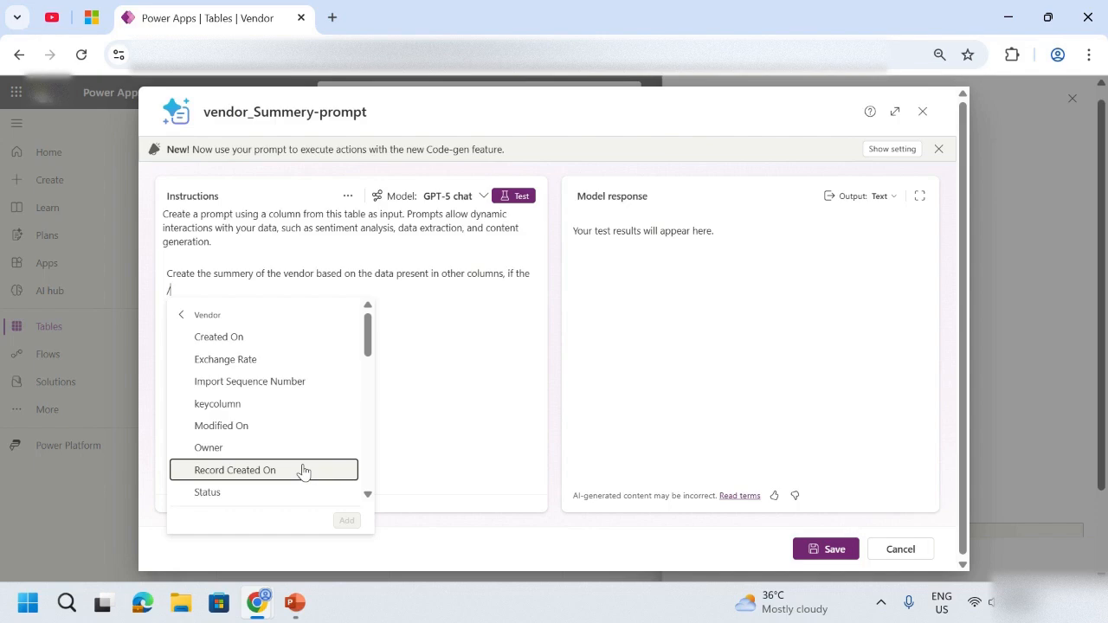
scroll(295, 463, "down", 3)
scroll(281, 457, "down", 2)
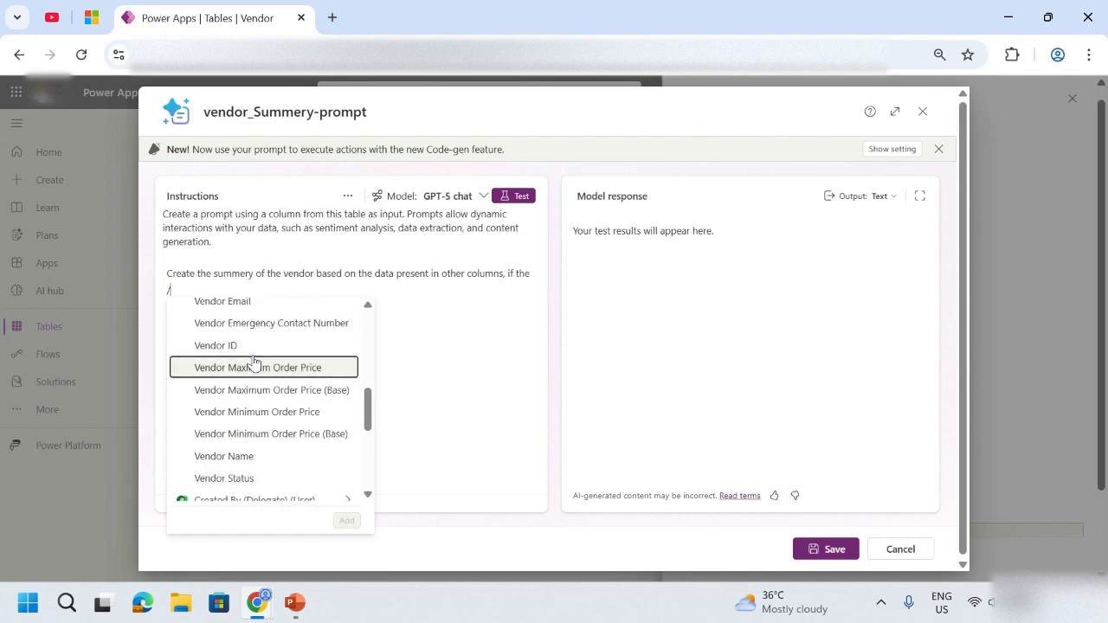
left_click(277, 415)
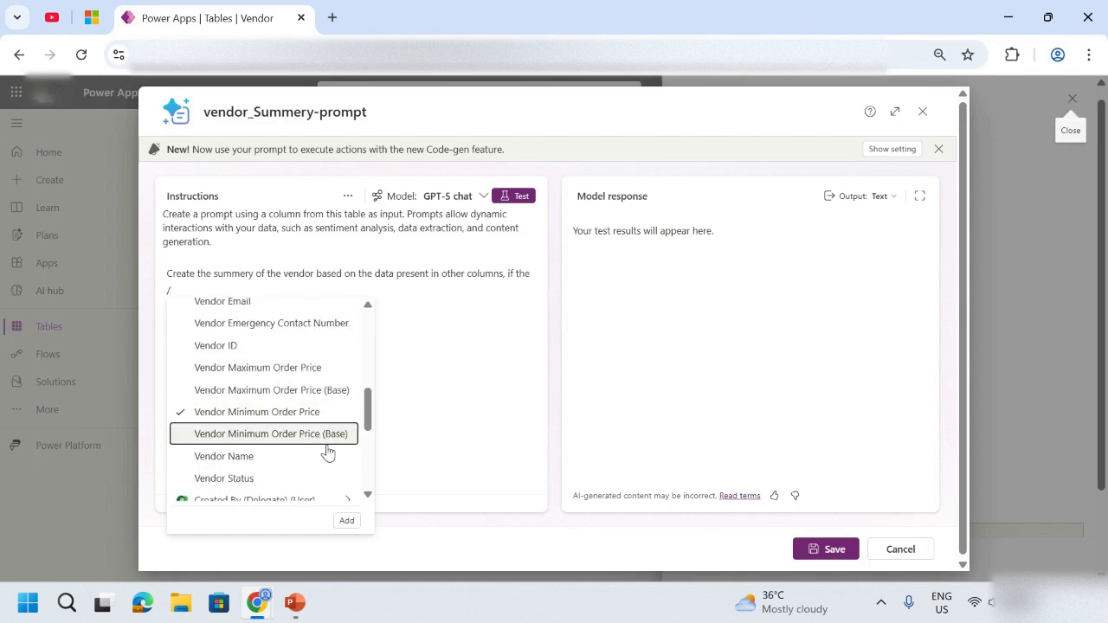
left_click(347, 522)
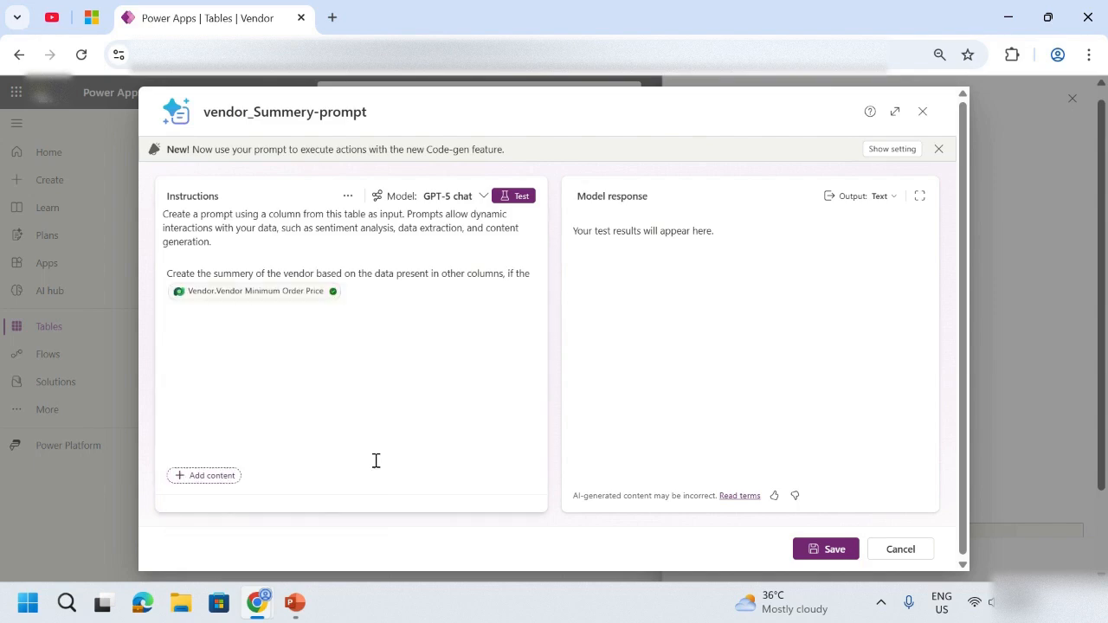
triple_click(387, 278)
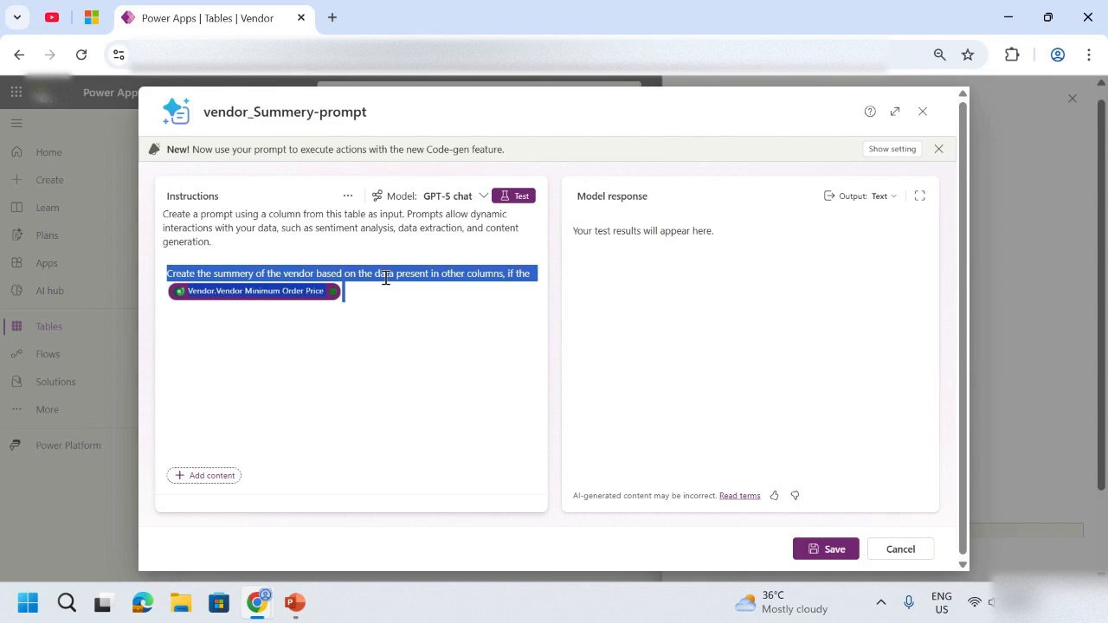
left_click(356, 296)
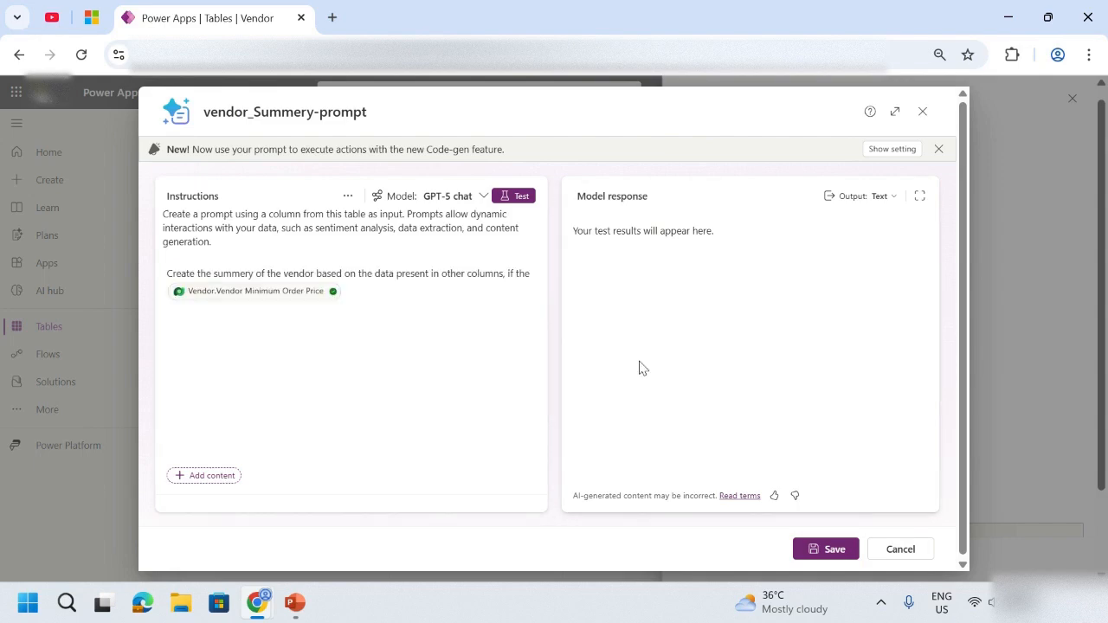
- Continue the instructions after the column reference with the condition "is less than 200"
left_click(375, 293)
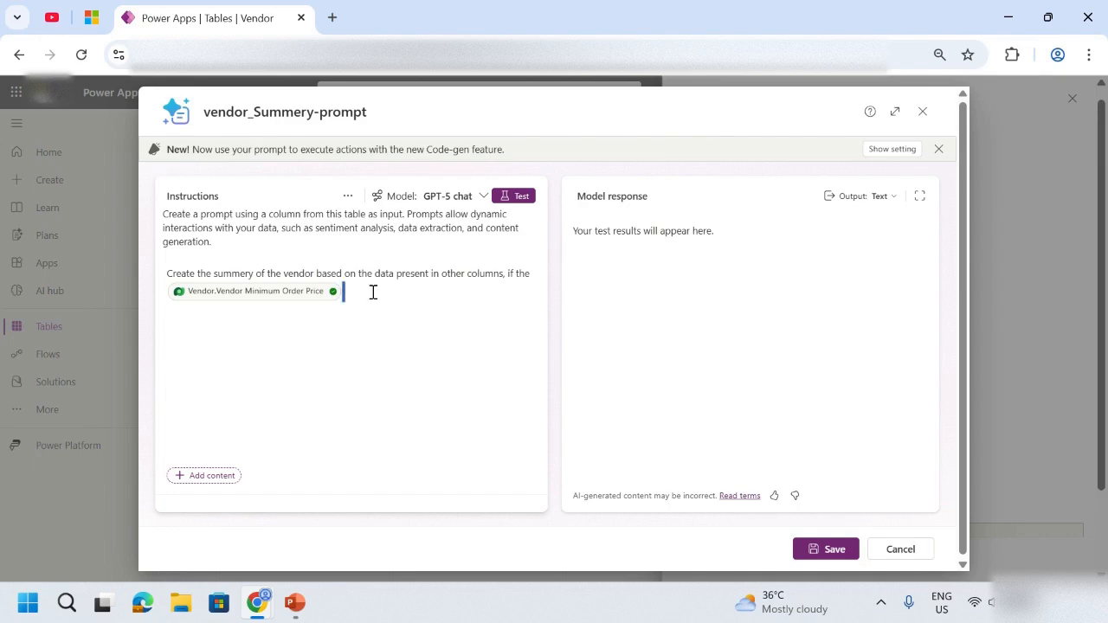
type("so")
type("s")
key("BackSpace")
key("BackSpace")
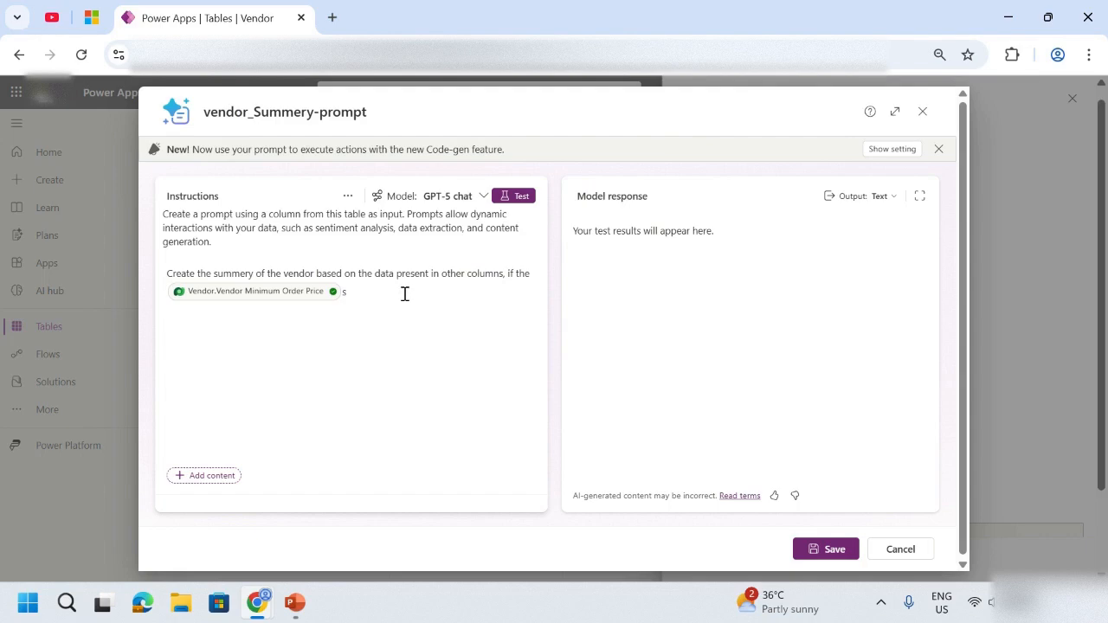
key("BackSpace")
type("i")
type("s le")
type("ss than")
type(" 200")
- Complete the condition with "then the vendor will not accept the small quantity of the items"
type(" then ")
type("the")
type(" vane")
type("do")
type("r")
type(" will ")
type("not")
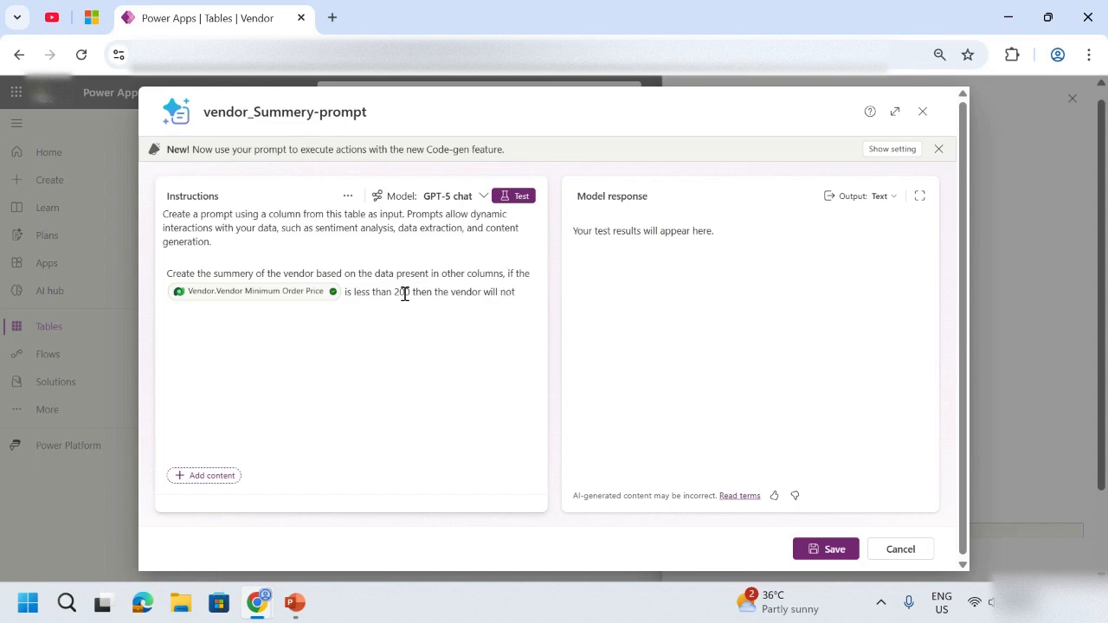
type(" accep")
key("BackSpace")
type("pot")
key("BackSpace")
key("BackSpace")
key("BackSpace")
type("t the small")
key("BackSpace")
key("BackSpace")
type("ll quantity of th")
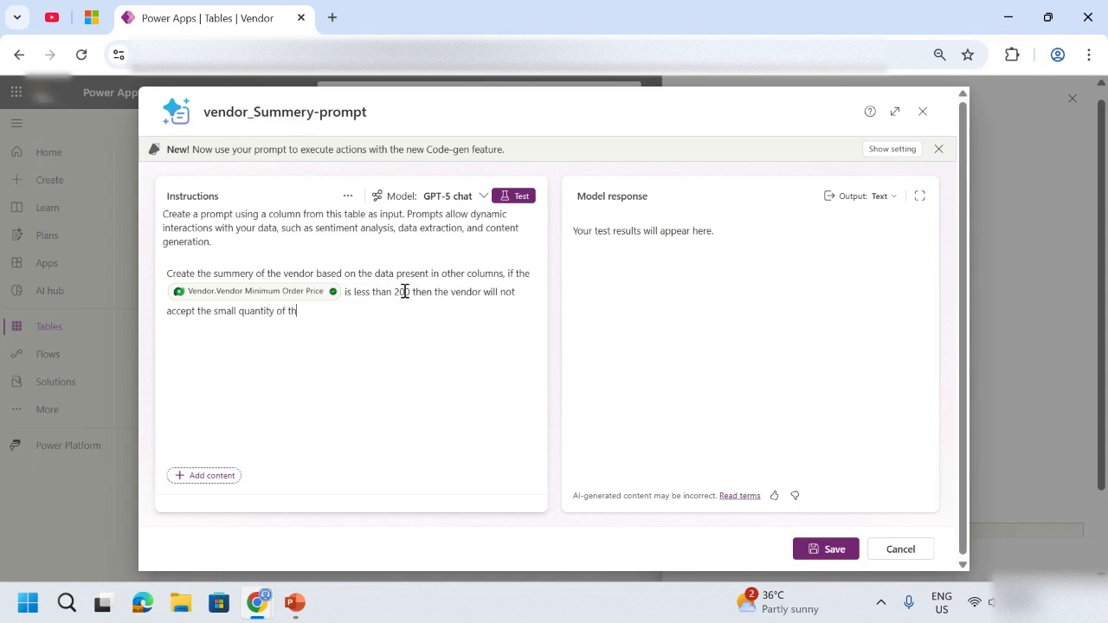
type("e items")
- Append ", and if the is greater than 20000 then vendor will provide the truck" to the prompt instructions
type(", and if the")
type("is greater than 20000 then ")
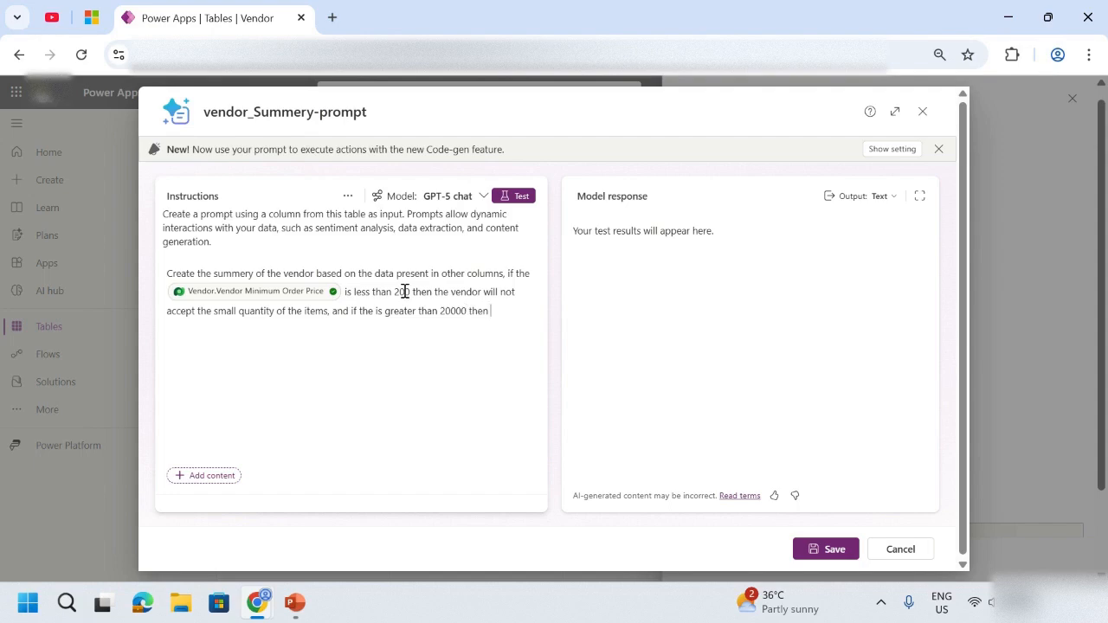
type("vendo")
type("r will o")
type("r will pr")
type("or will pro")
type("vide ")
type("the")
type(" tr")
type("uck")
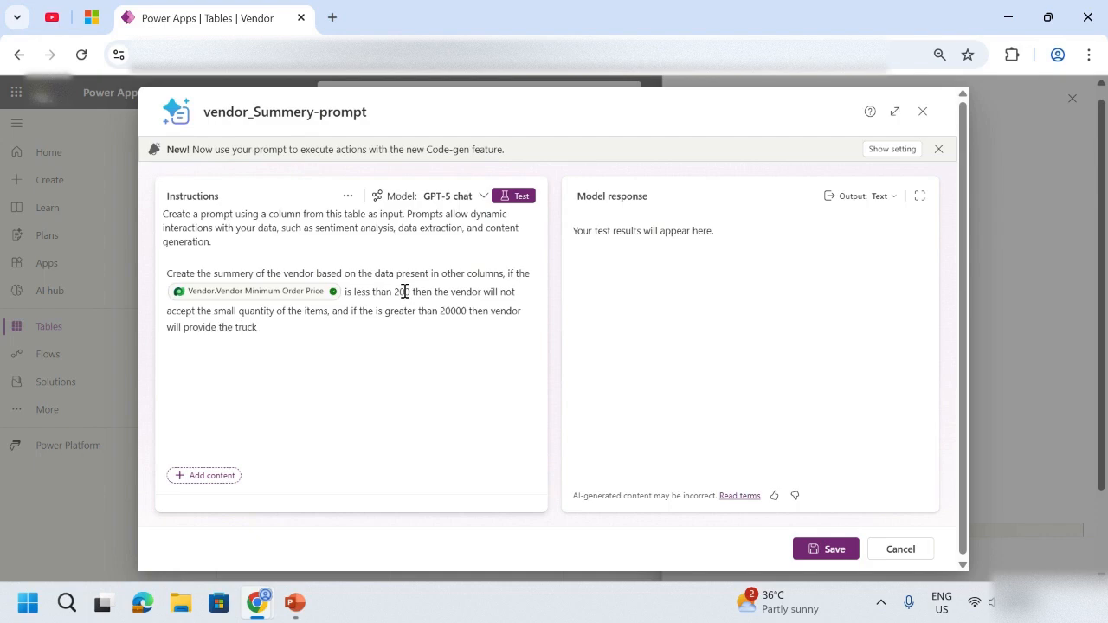
- Finish the instructions with "service to deliver the items otherwise bikes will be used to deliver items"
type(" service to deliver the items otherwise")
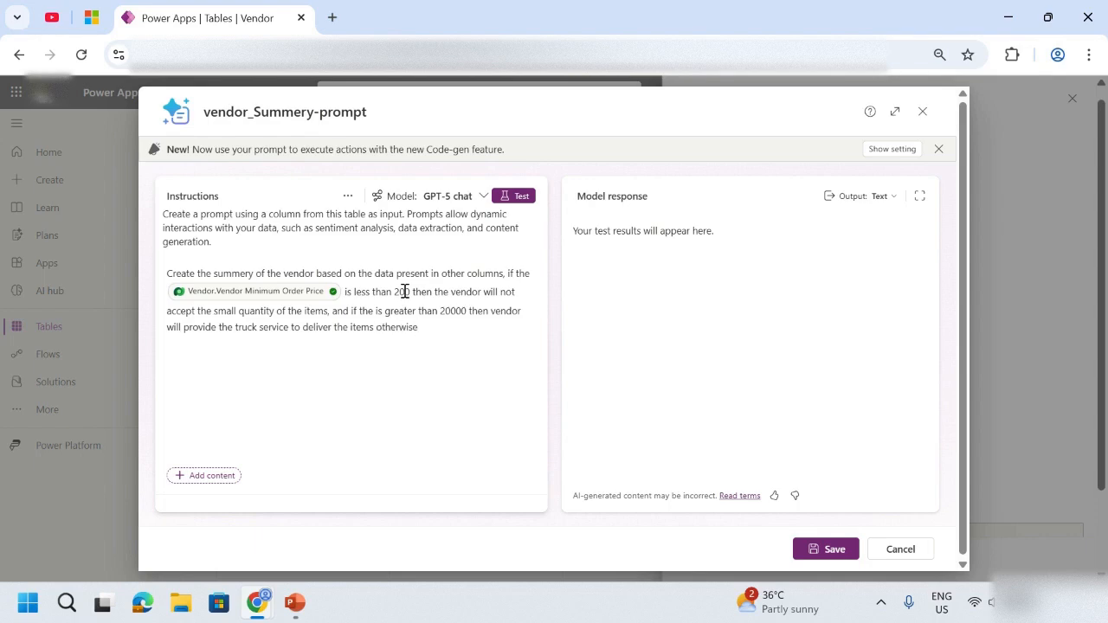
type(" bikes will be used to deliver items")
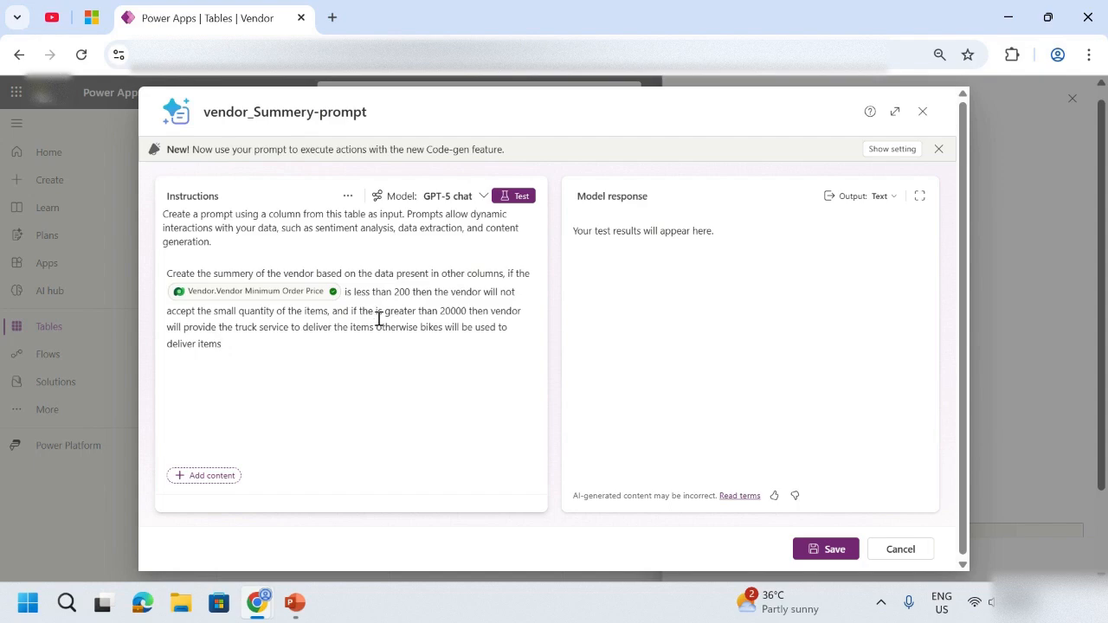
- Insert the Vendor table's Vendor Maximum Order Price column as a reference before "is greater than 20000" in the instructions
left_click(211, 477)
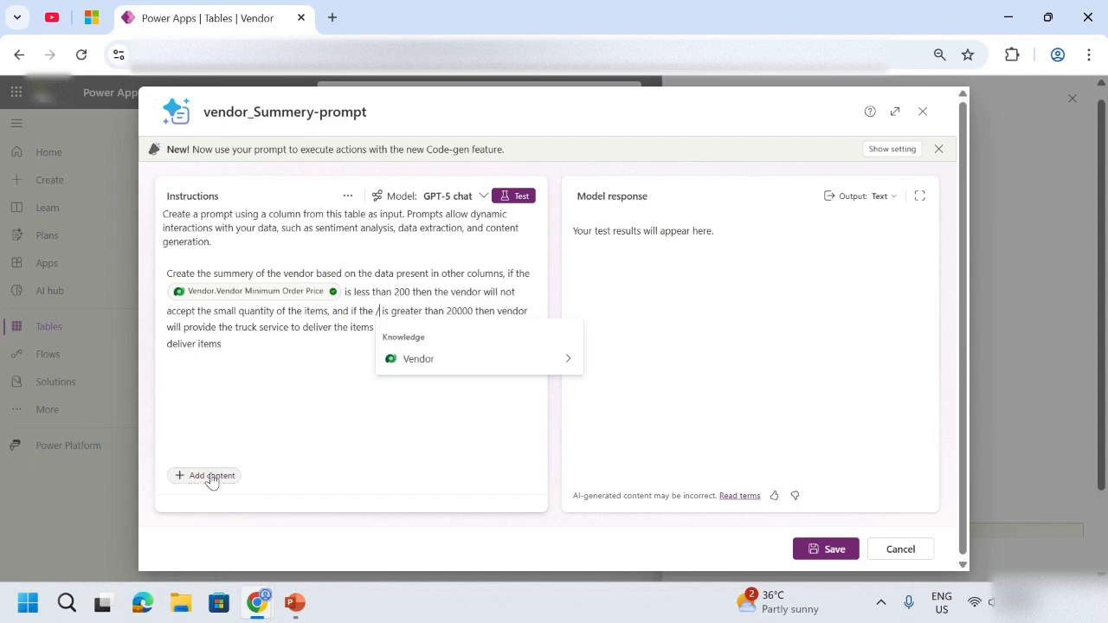
left_click(563, 359)
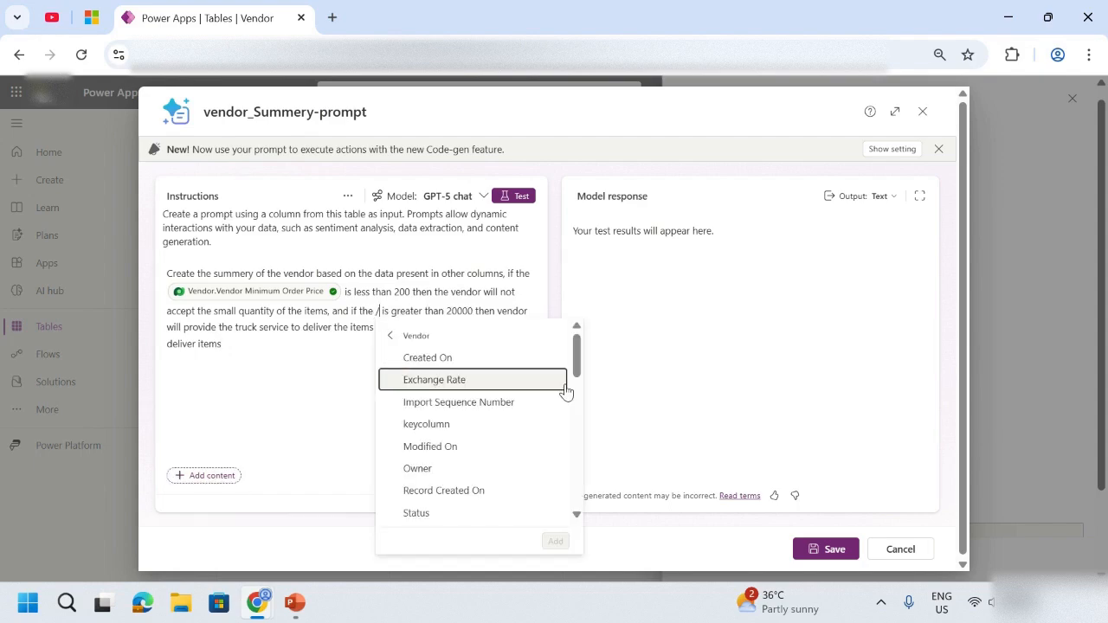
scroll(517, 488, "down", 2)
scroll(511, 477, "down", 2)
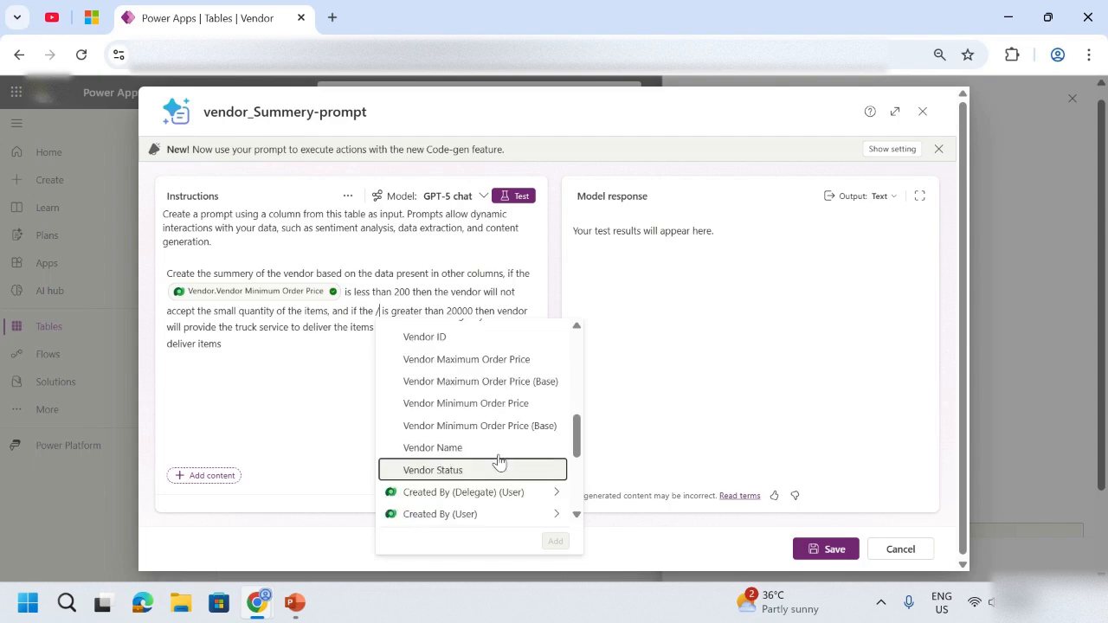
scroll(485, 425, "up", 1)
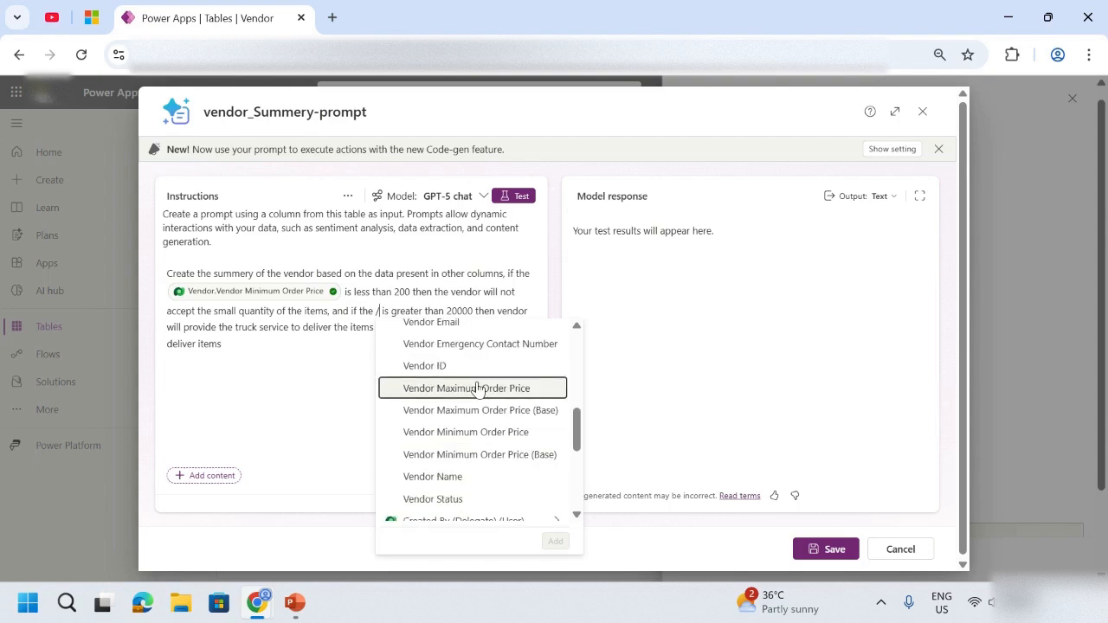
left_click(483, 392)
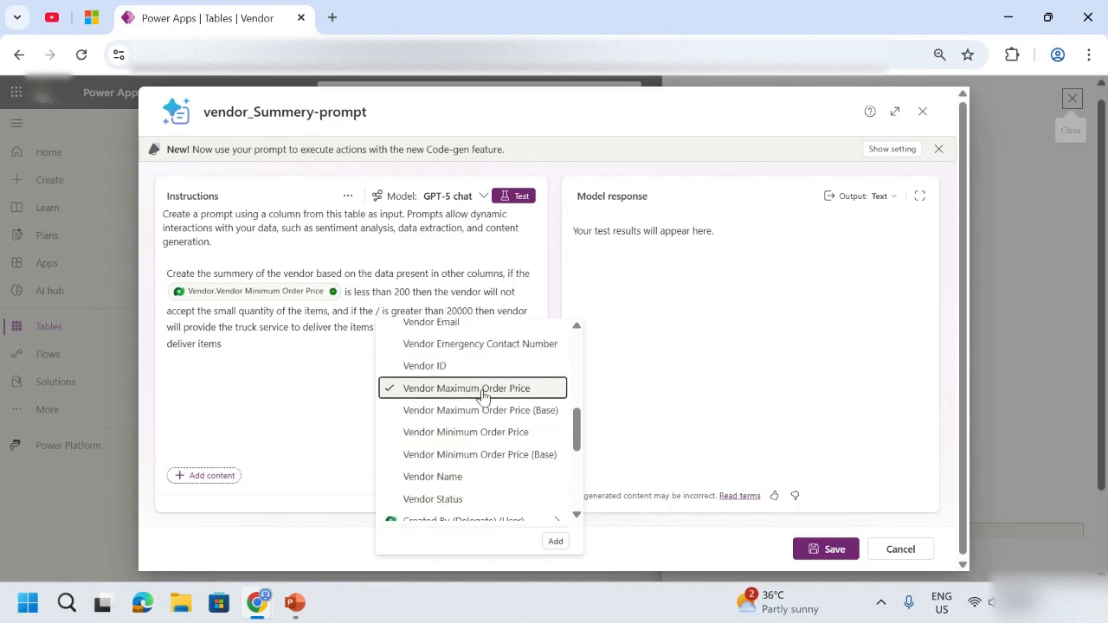
left_click(555, 543)
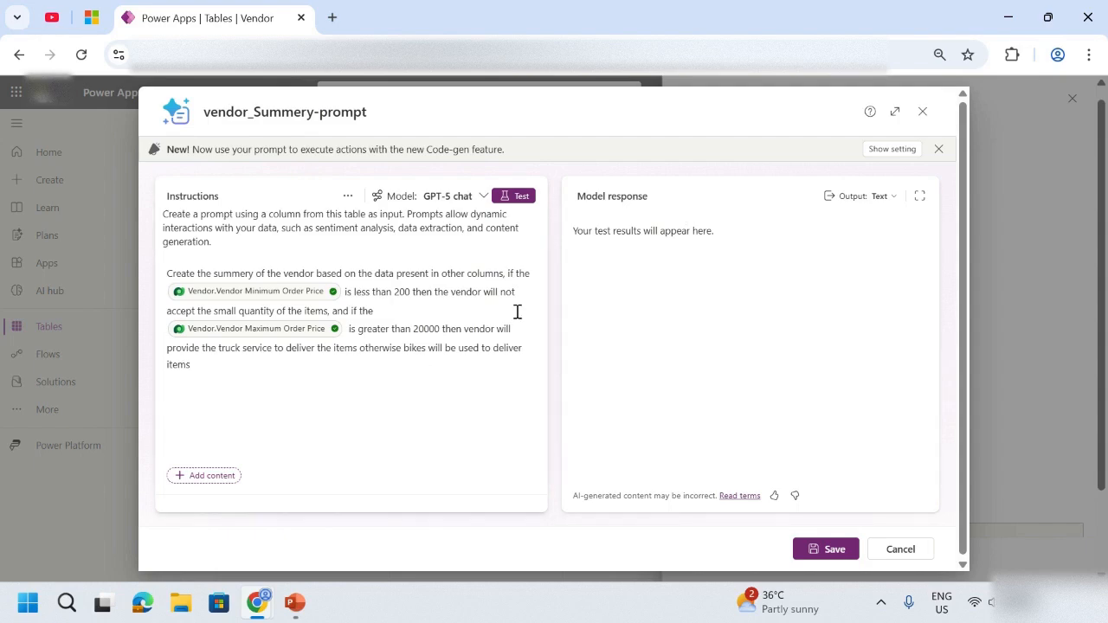
- Test the prompt and review the model's response for the vendor records
left_click(520, 196)
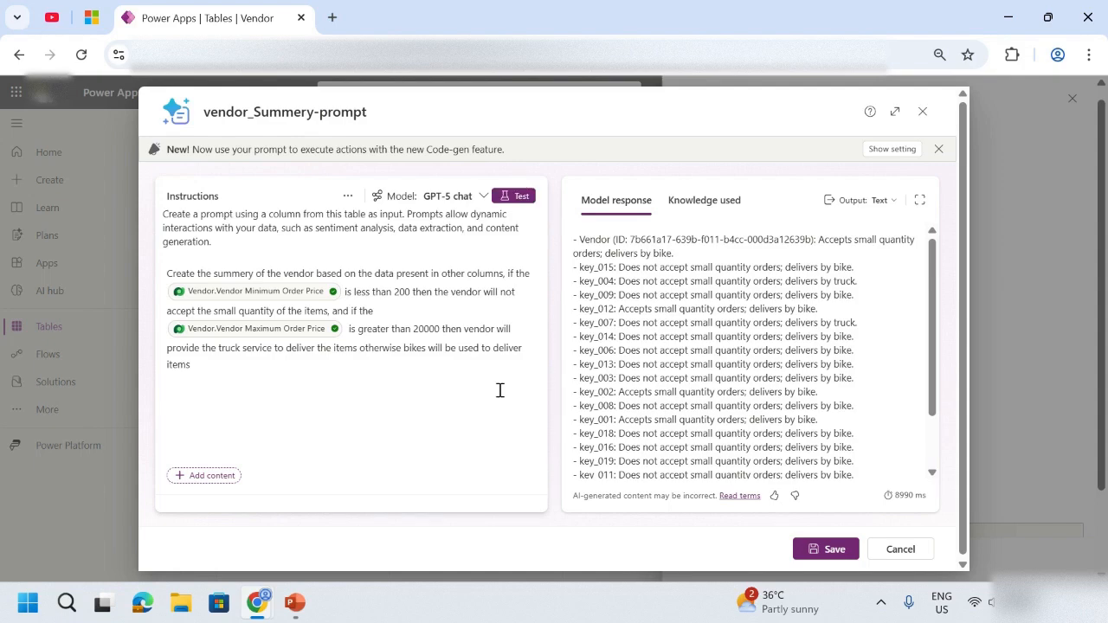
scroll(762, 358, "down", 2)
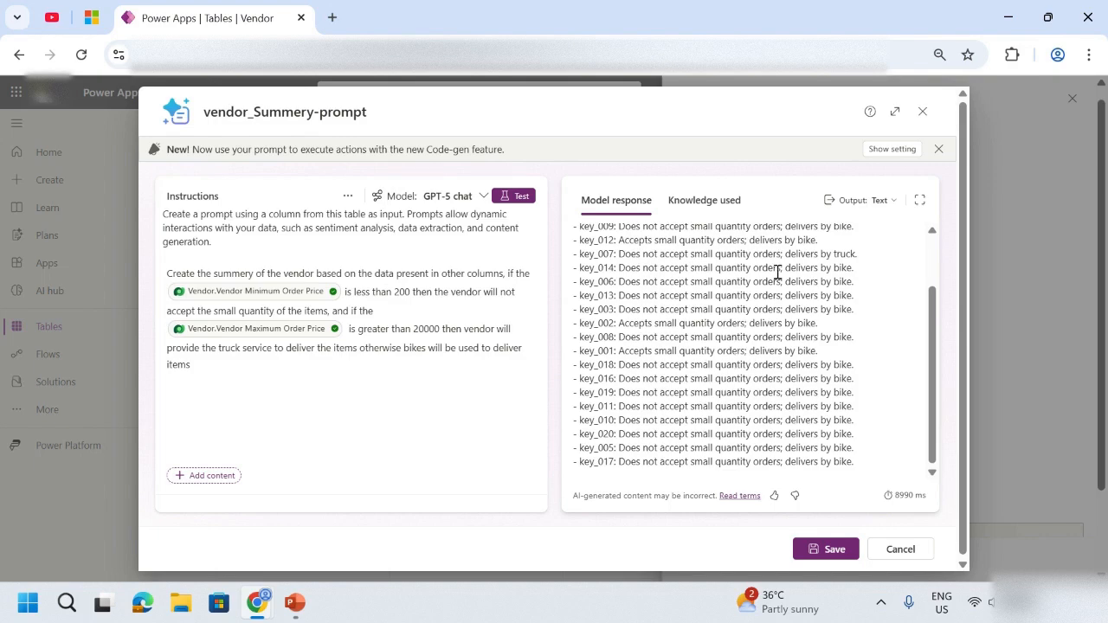
scroll(762, 286, "up", 2)
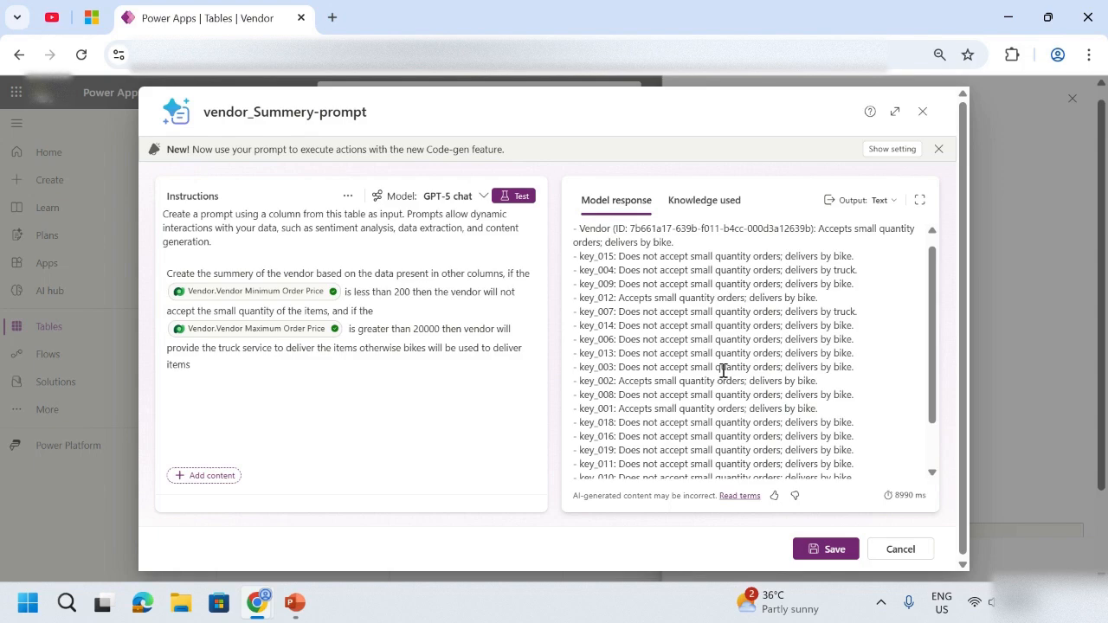
- Save the vendor_Summery-prompt, and save the new Summery_Of_Vendor column to the Vendor table
left_click(835, 552)
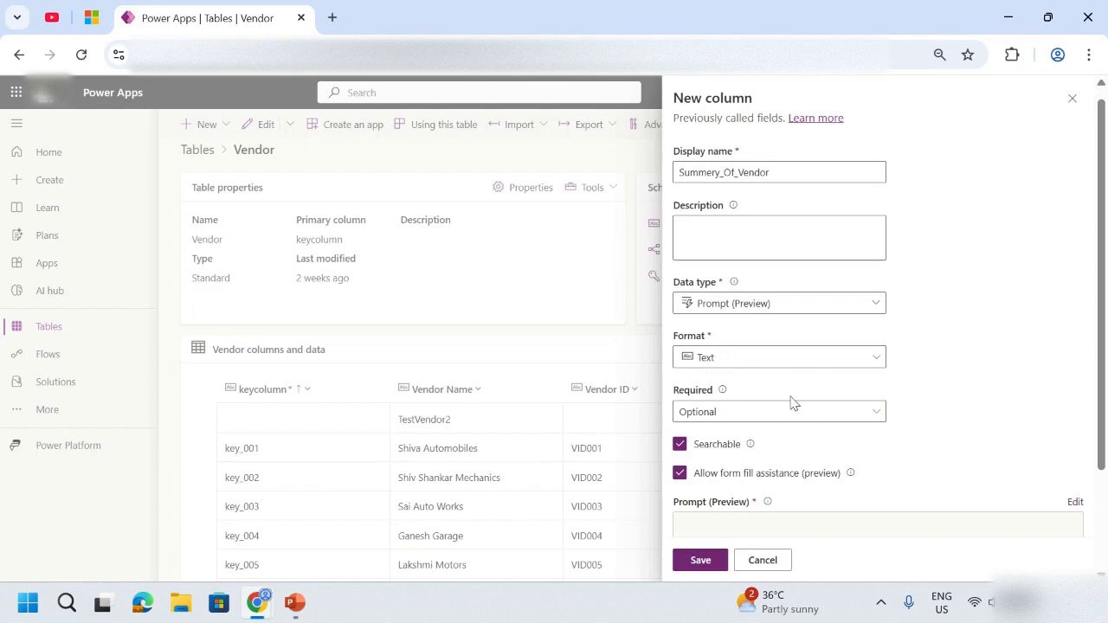
scroll(794, 403, "down", 2)
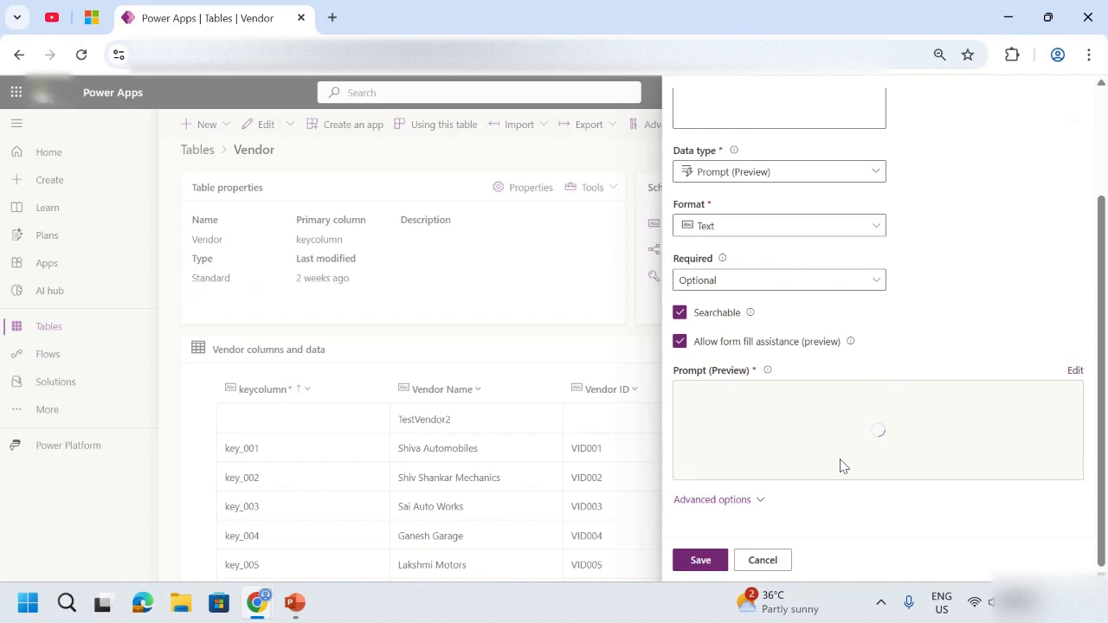
left_click(701, 562)
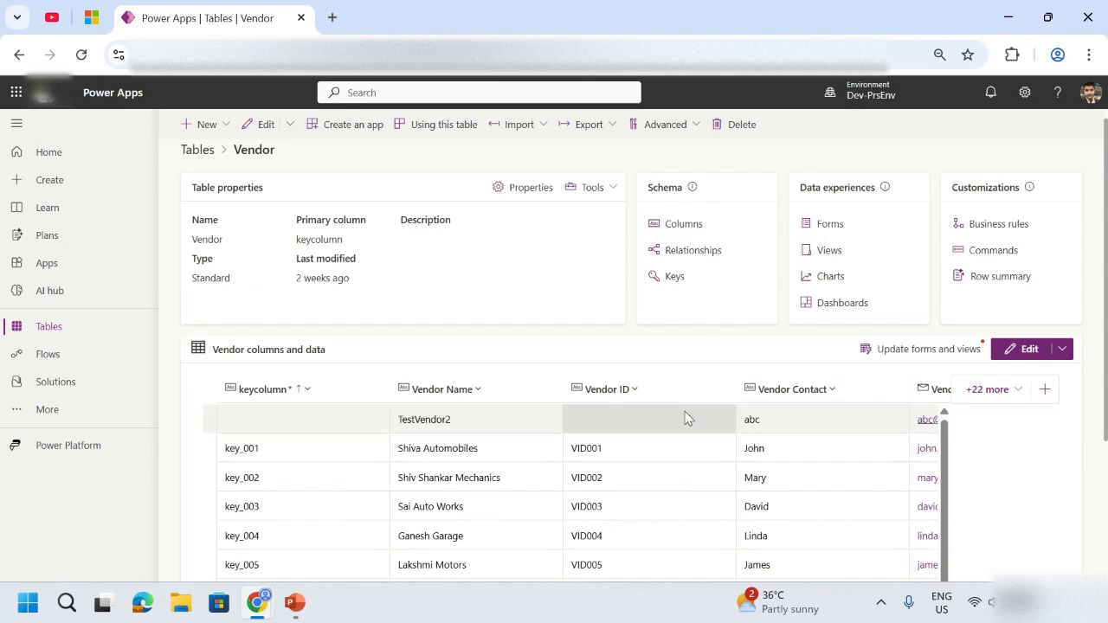
- Locate the Summery_Of_Vendor column in the Vendor data and widen the collapsed Vendor Maximum Order Price column so its values are readable
scroll(978, 450, "down", 2)
scroll(462, 527, "down", 1)
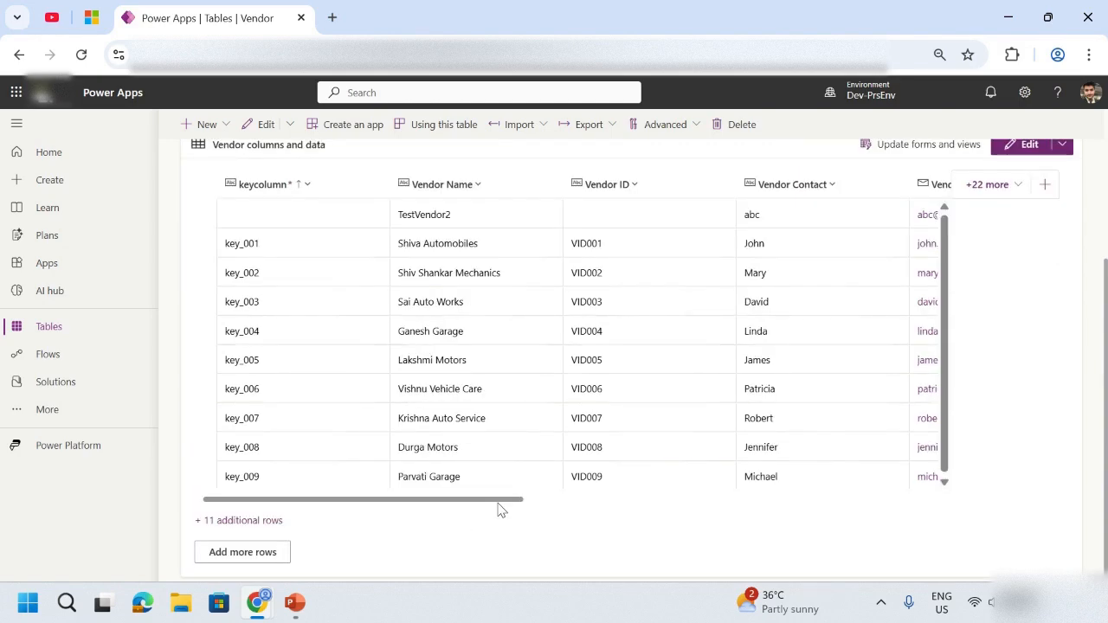
scroll(514, 504, "right", 1)
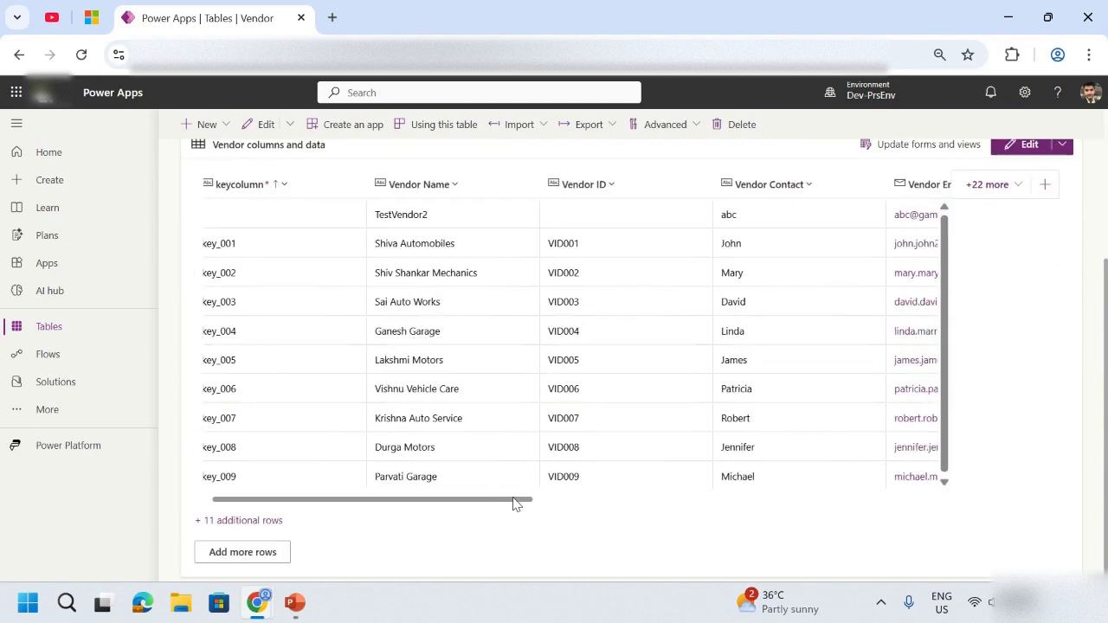
left_click_drag(514, 500, 898, 534)
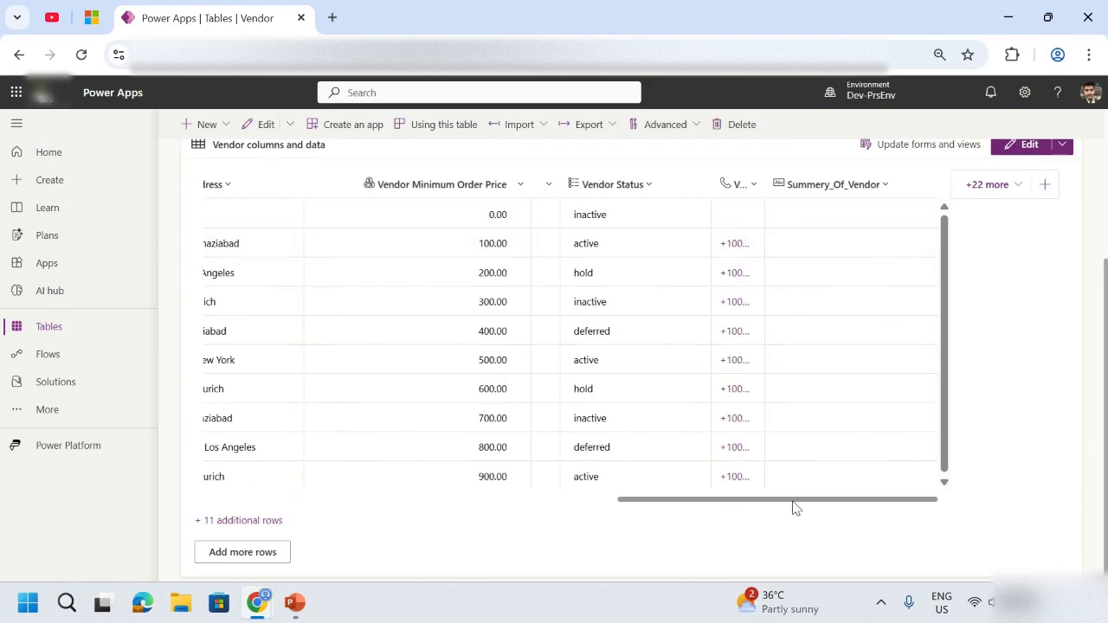
left_click_drag(794, 503, 770, 502)
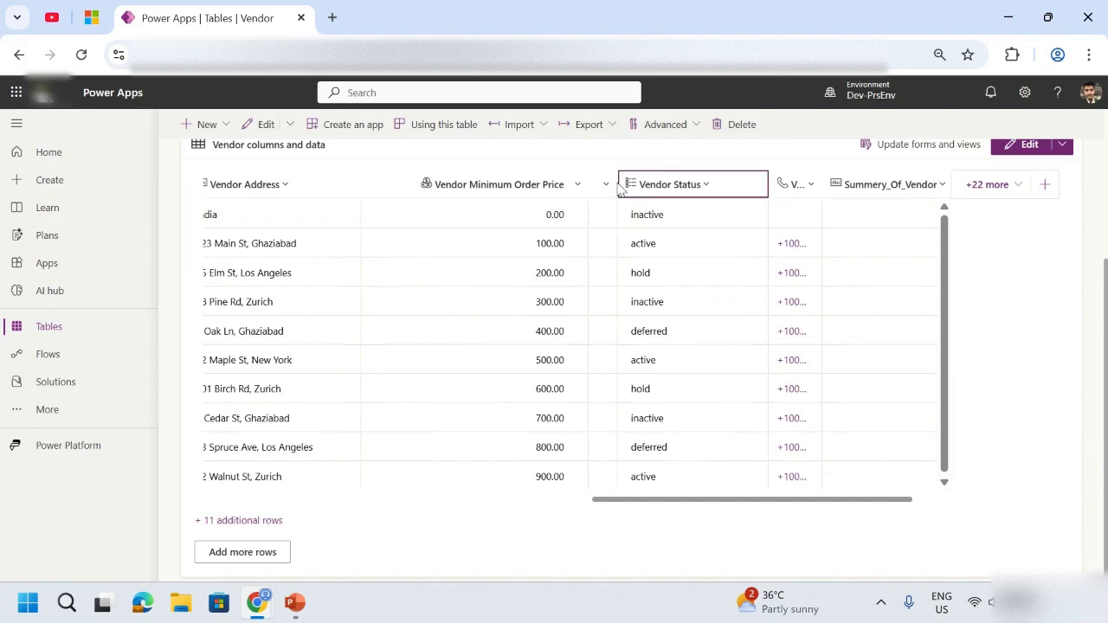
left_click_drag(619, 189, 798, 189)
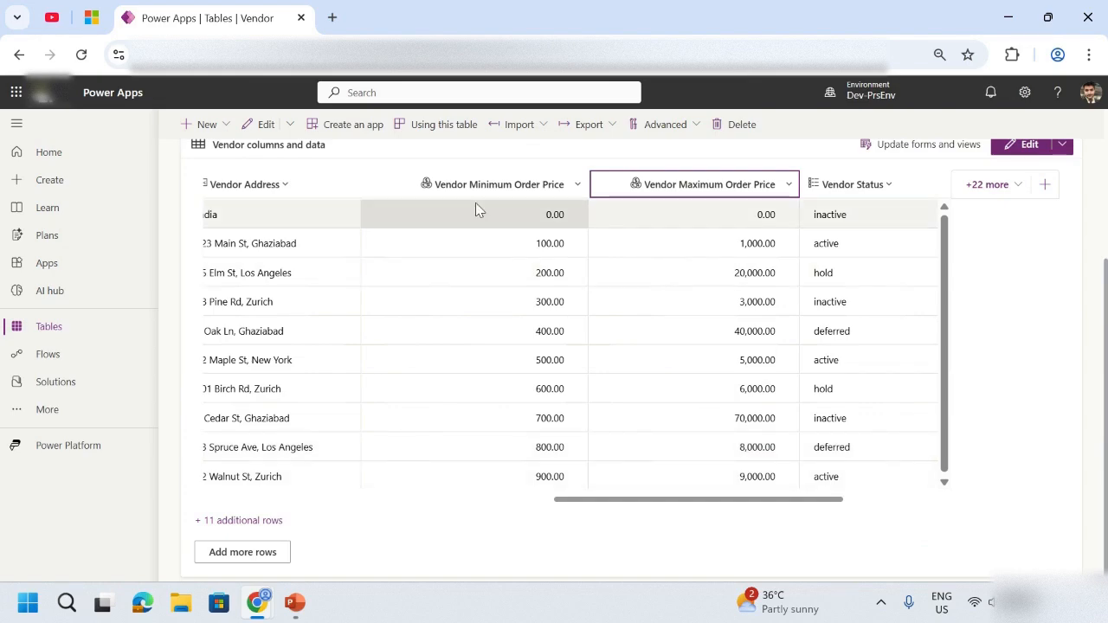
- Set the Vendor Minimum Order Price of the Ganesh Garage record (key_004) to 100
left_click(534, 338)
type("10")
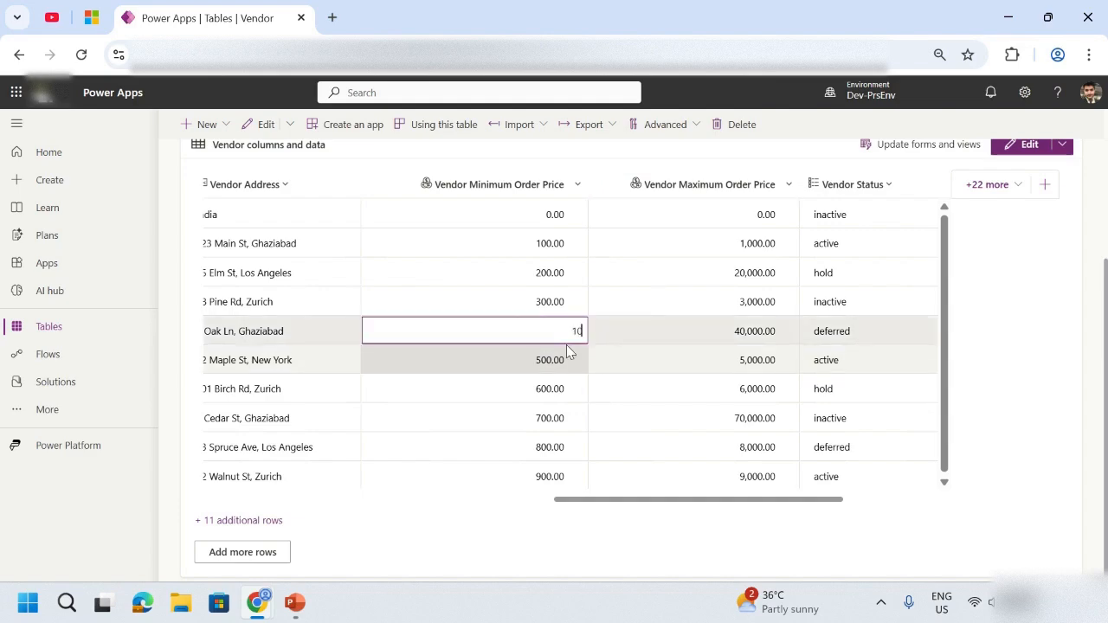
type("0")
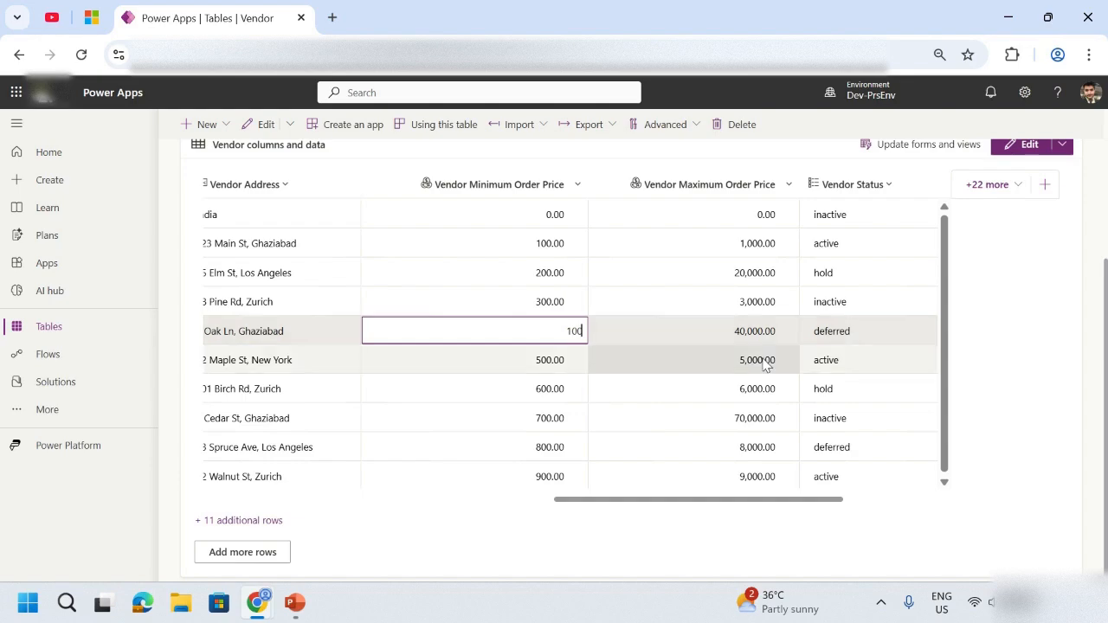
left_click(712, 311)
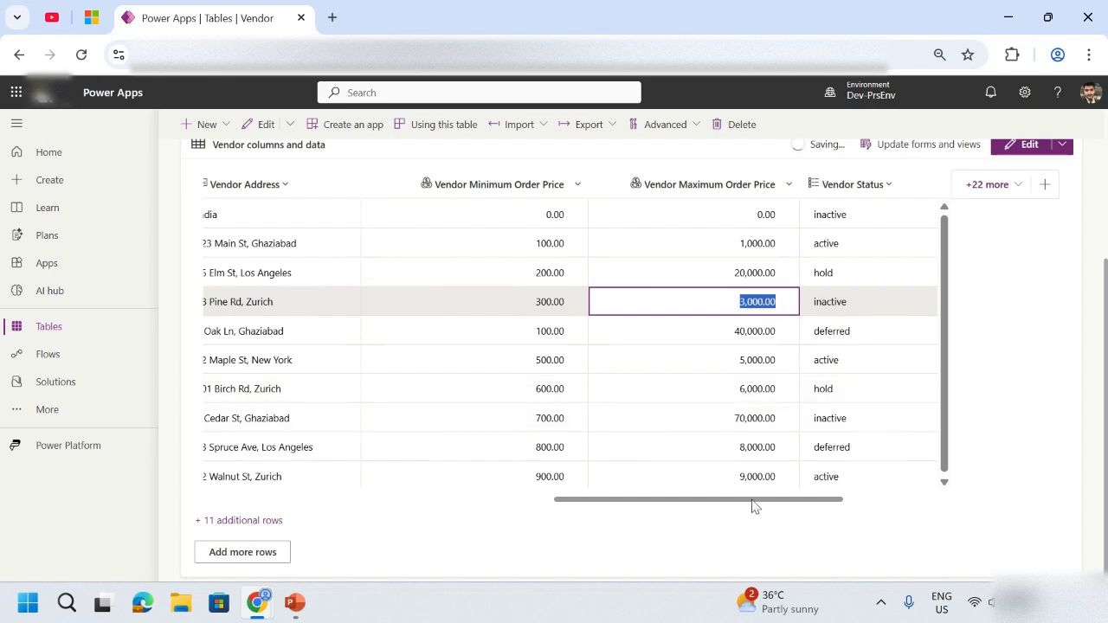
- Set the Vendor Minimum Order Price of the Vishnu Vehicle Care record (key_006) to 150
left_click_drag(753, 506, 827, 496)
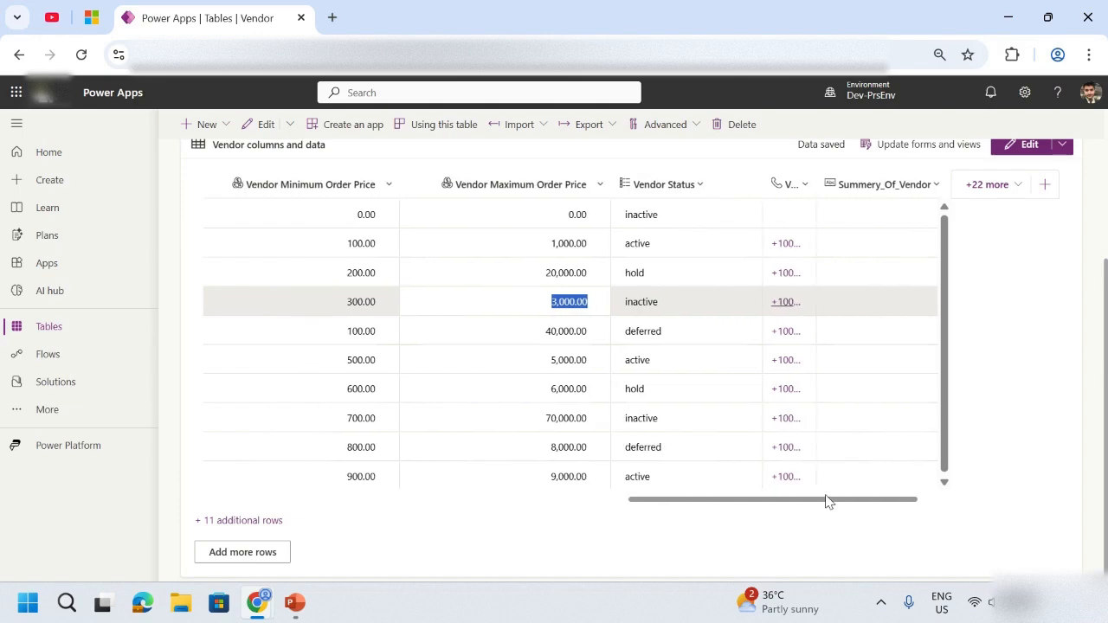
key("Down")
key("Left")
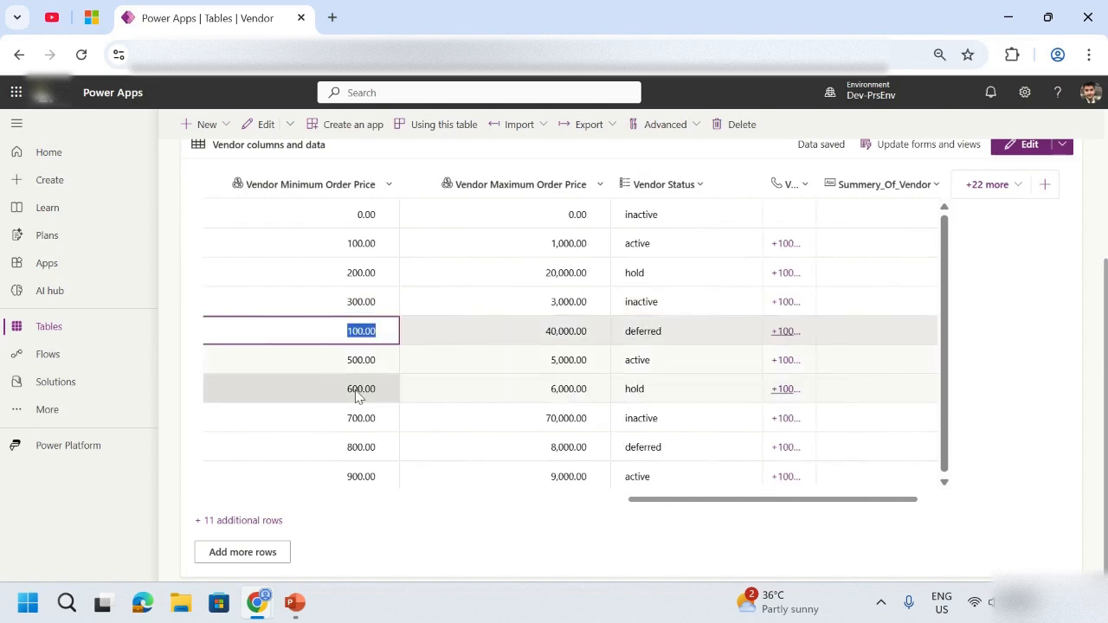
left_click(358, 394)
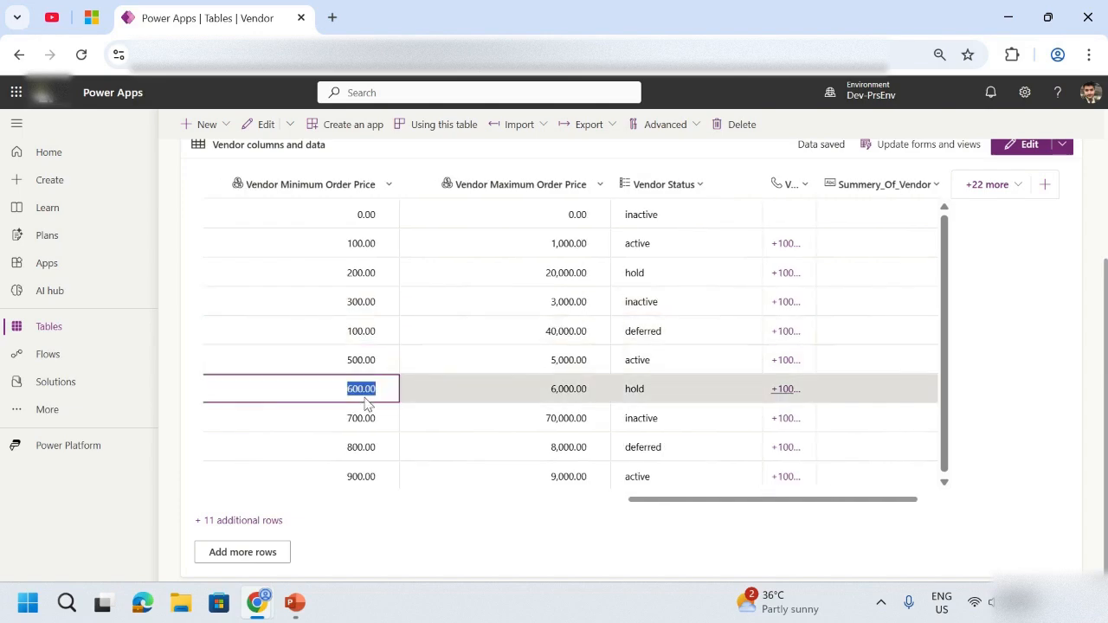
type("150")
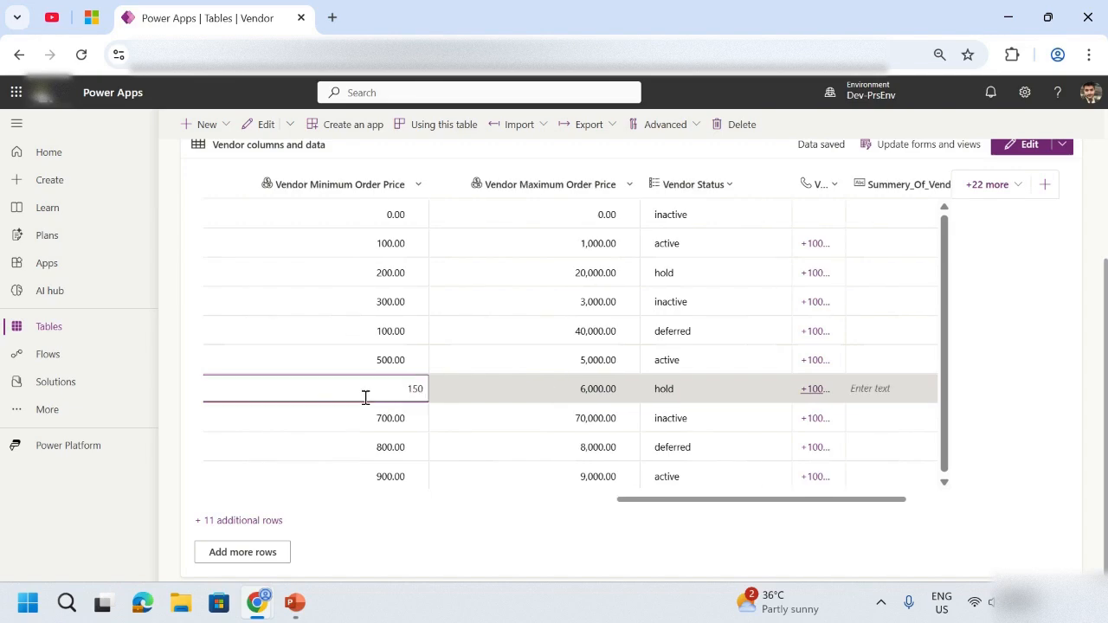
left_click(545, 332)
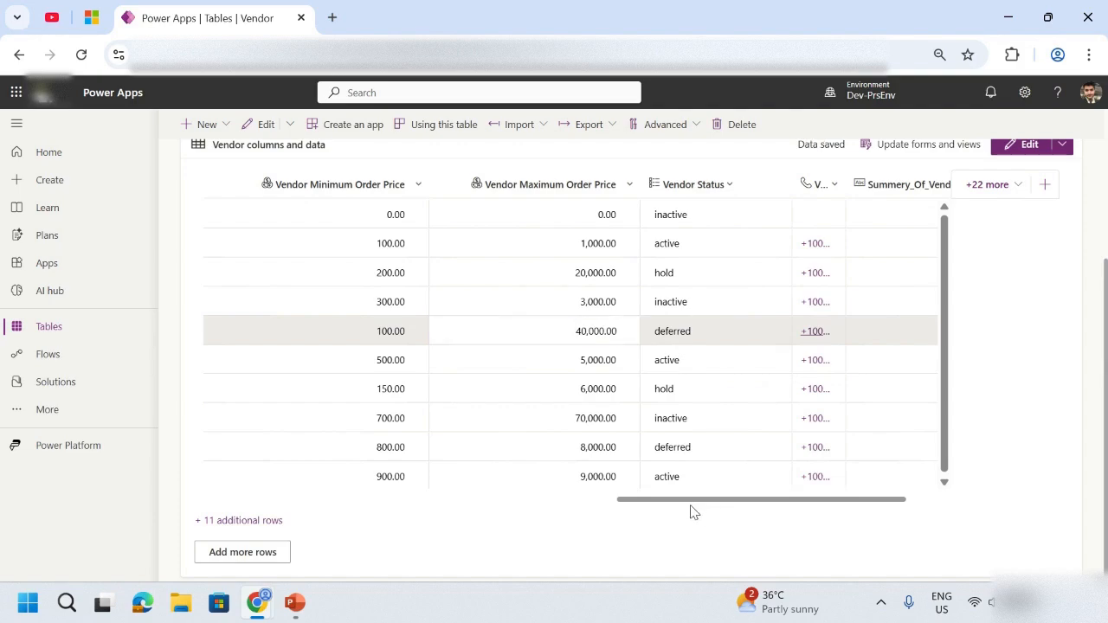
left_click(628, 389)
key("Up")
key("Up")
key("Up")
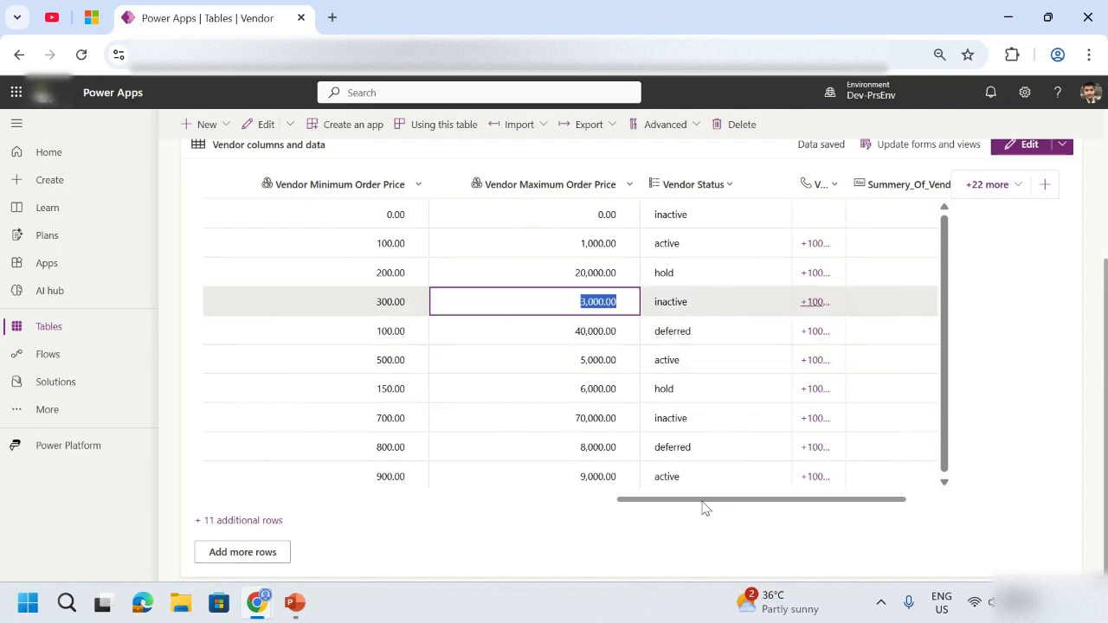
- Reload the Vendor table page and locate the Summery_Of_Vendor column to check the summaries of the edited records
left_click_drag(703, 501, 282, 477)
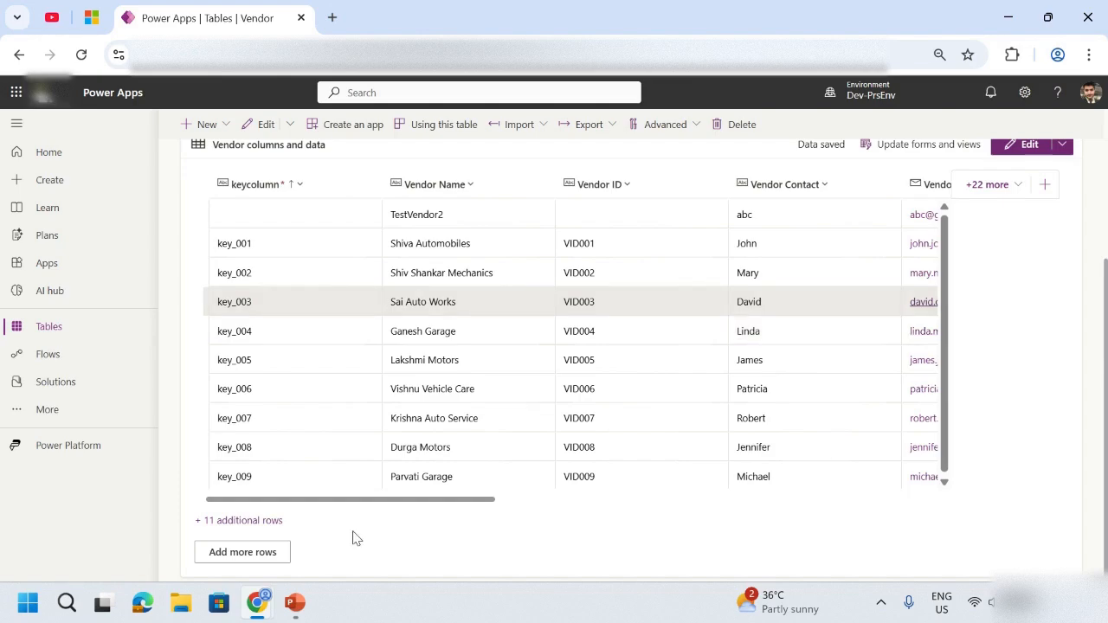
left_click(81, 58)
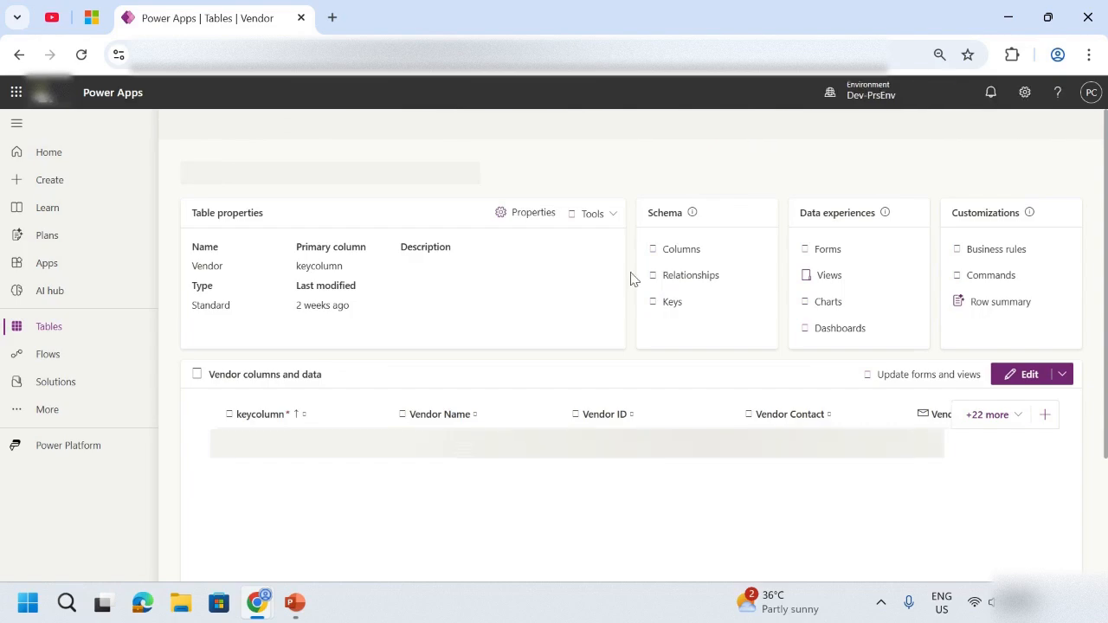
scroll(667, 312, "down", 2)
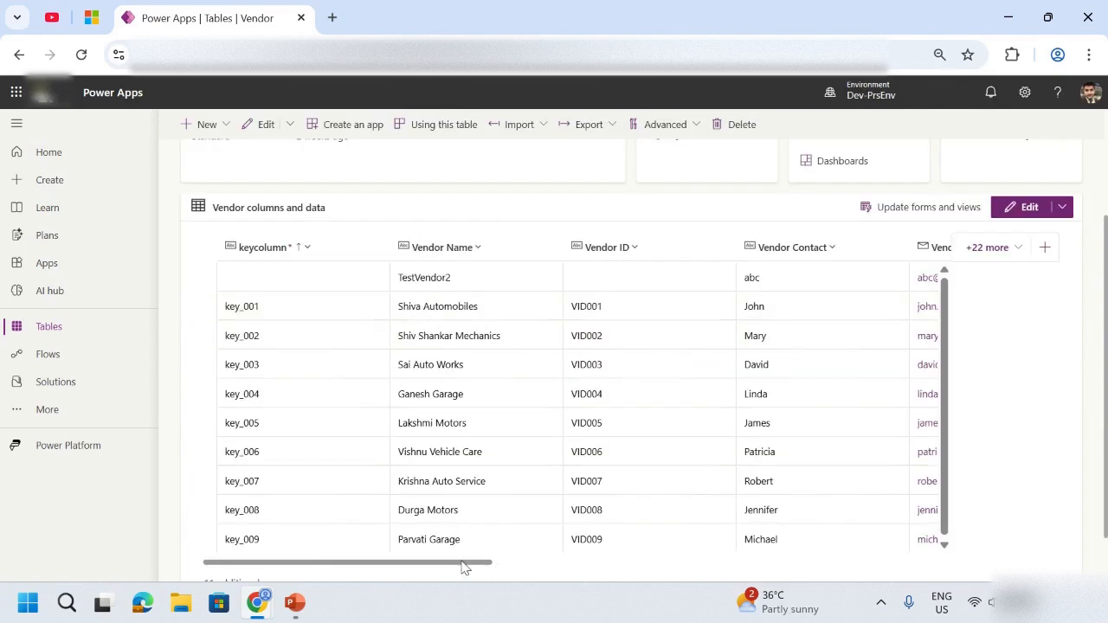
left_click_drag(465, 567, 983, 447)
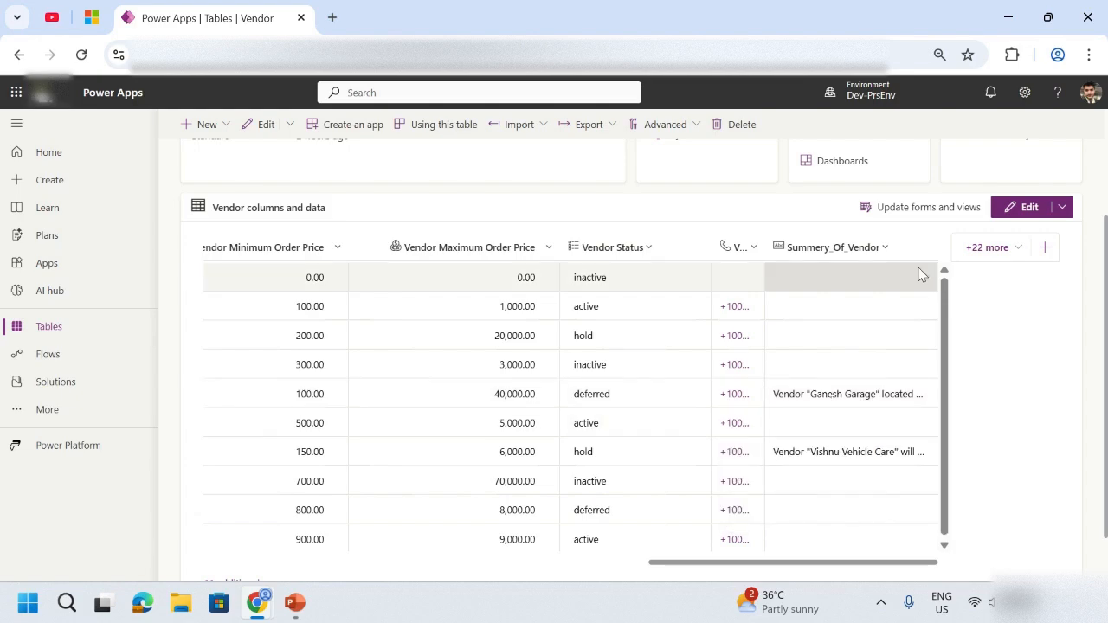
- Narrow the Vendor Minimum and Maximum Order Price columns and widen the Summery_Of_Vendor column so more of its summary text is readable
left_click(575, 250)
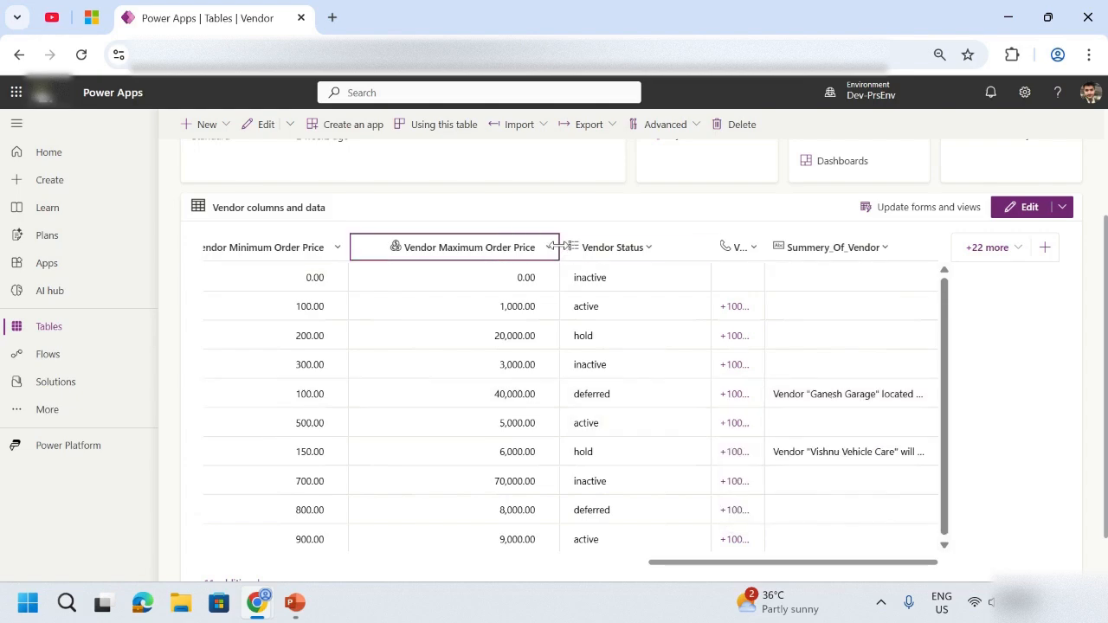
left_click_drag(560, 247, 362, 250)
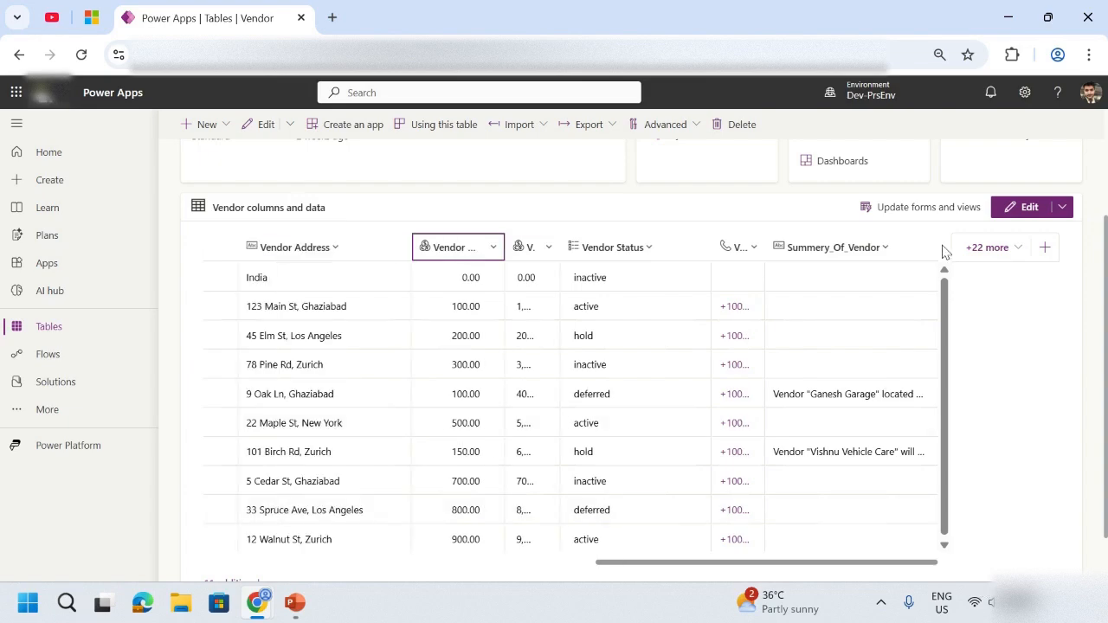
left_click_drag(943, 251, 1084, 244)
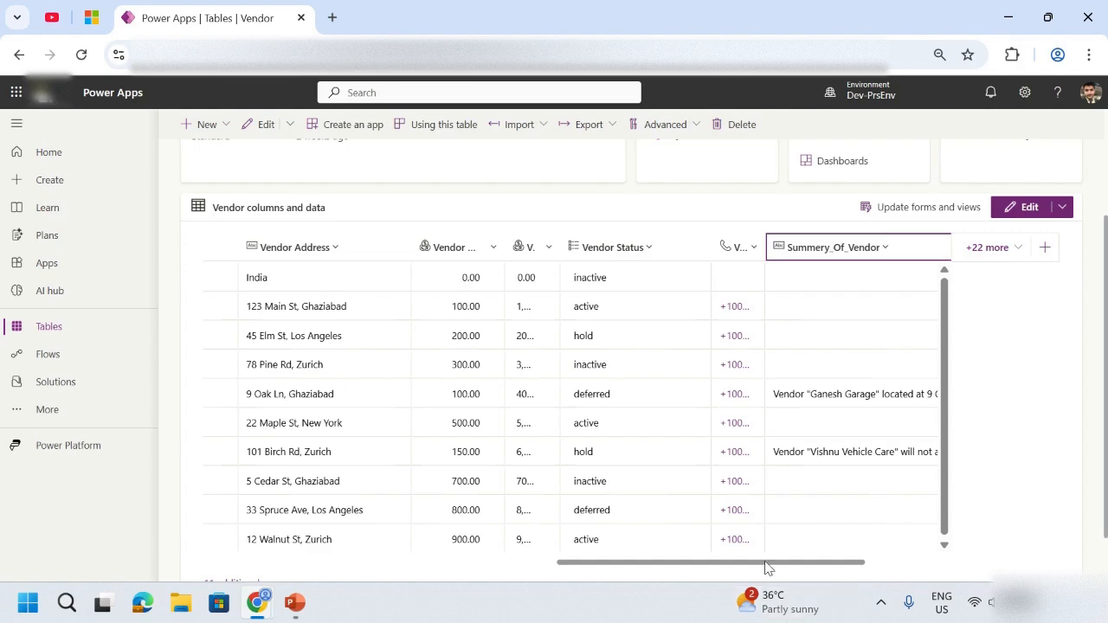
left_click_drag(766, 567, 969, 521)
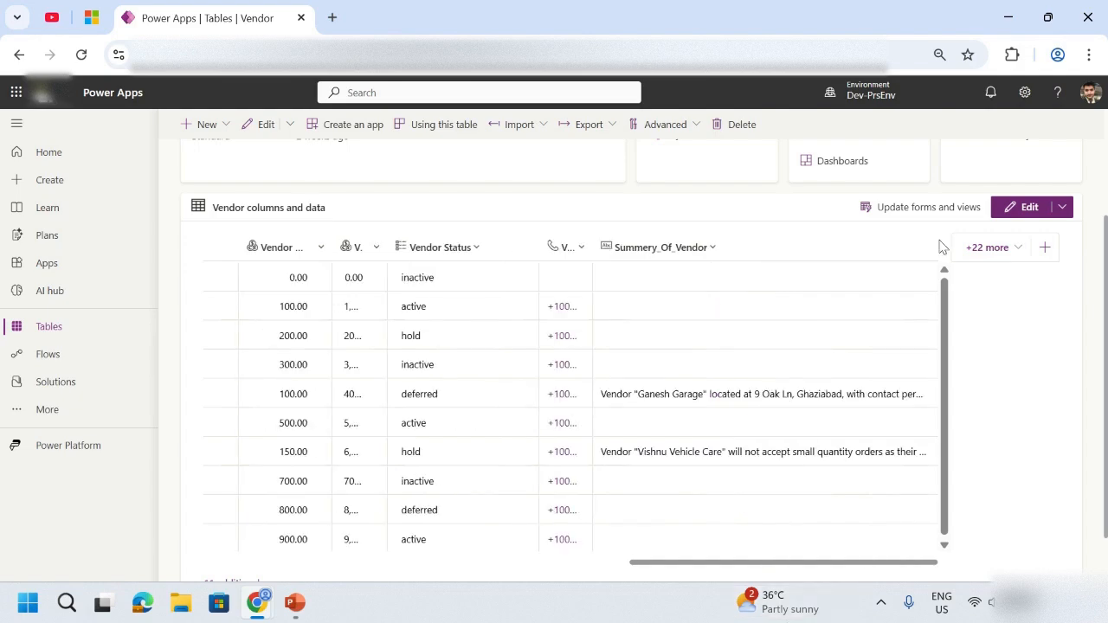
left_click_drag(942, 247, 1031, 264)
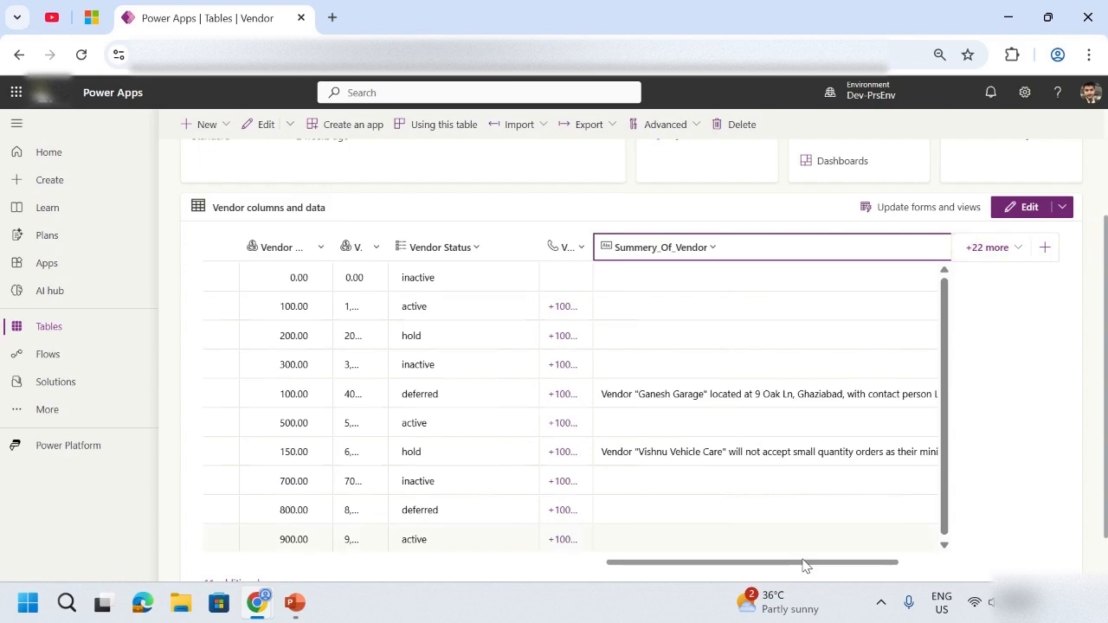
left_click_drag(805, 565, 922, 565)
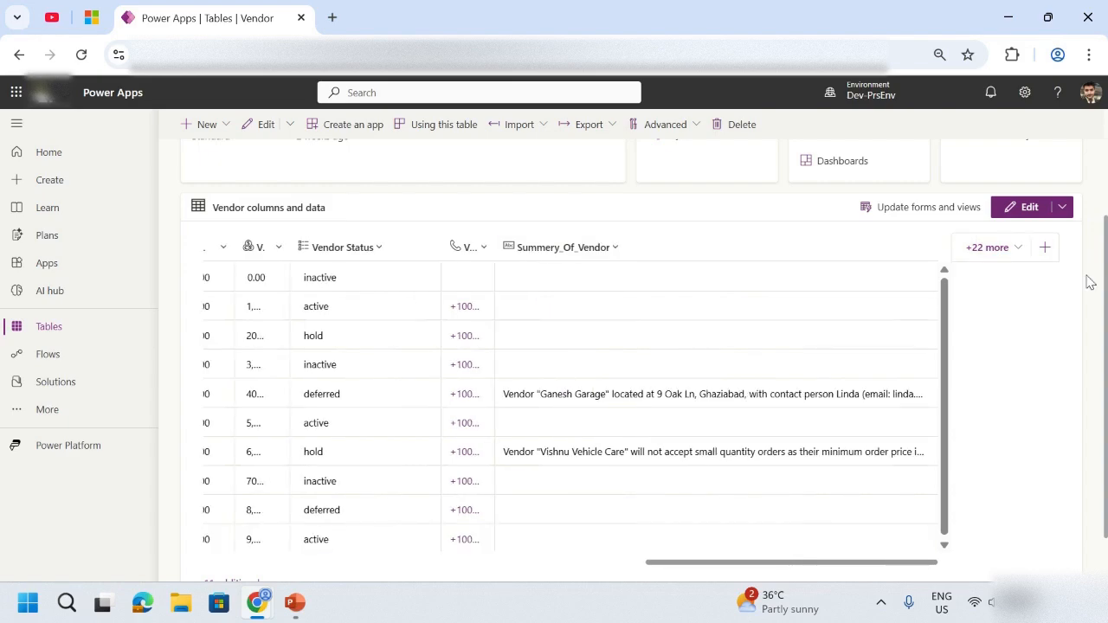
left_click_drag(937, 236, 1047, 231)
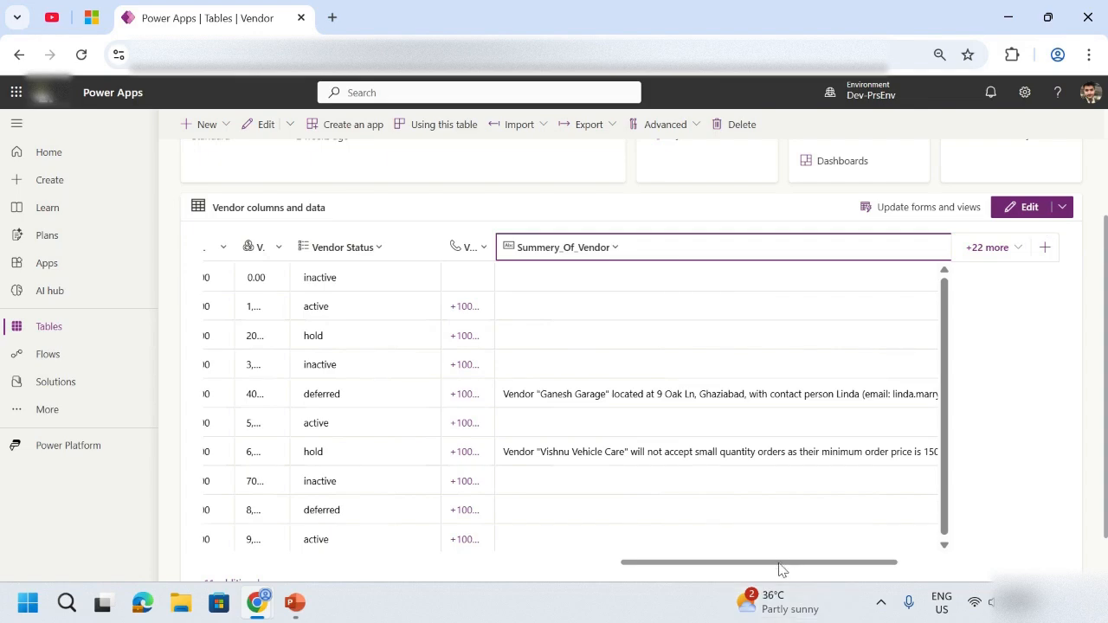
left_click_drag(779, 563, 911, 520)
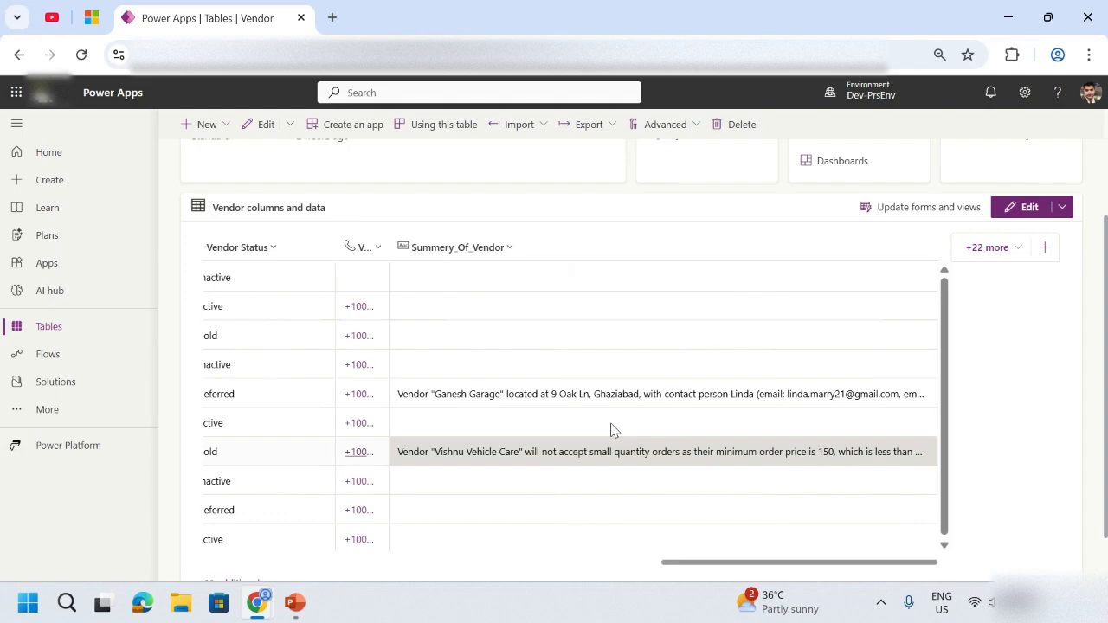